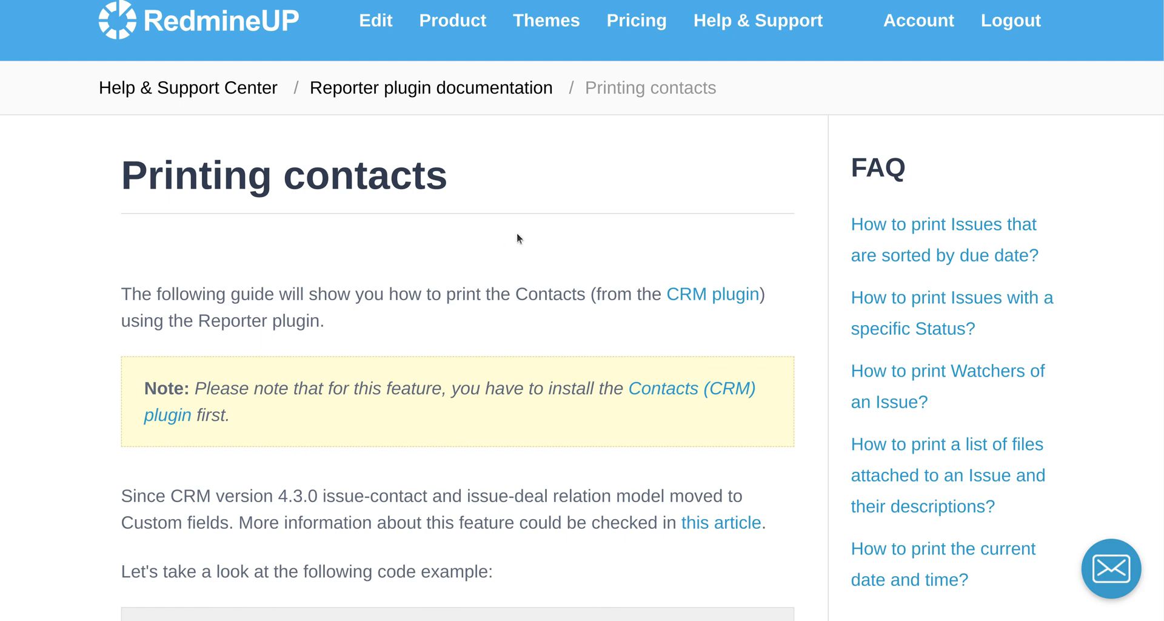
pyautogui.hotkey('ctrl', 'l')
pyautogui.write('demo')
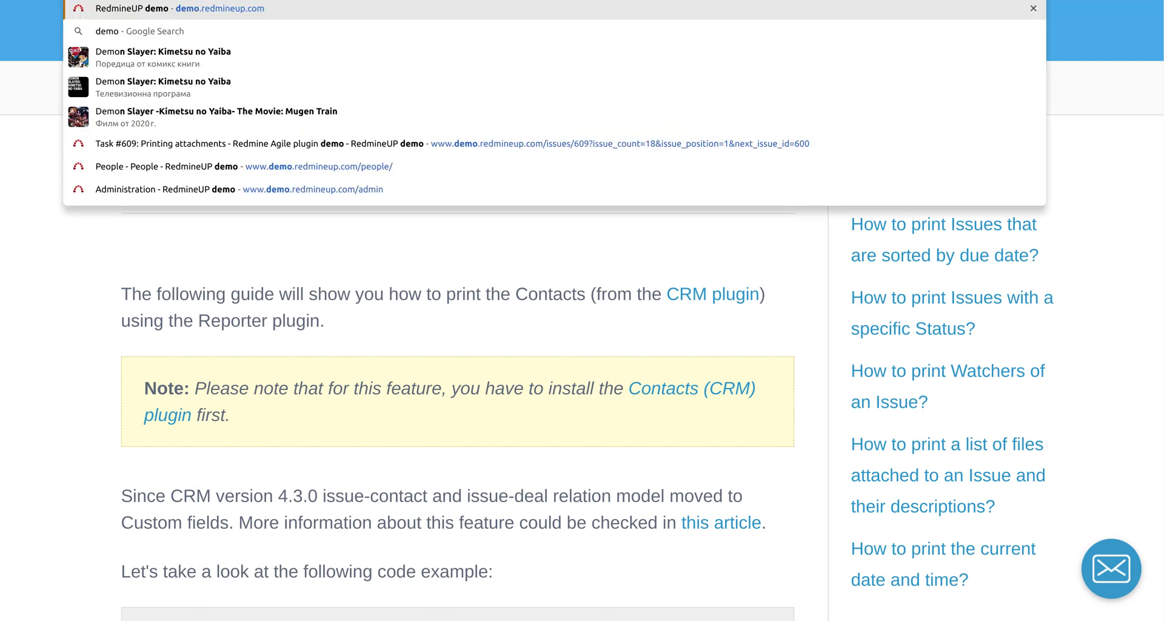
pyautogui.press('Return')
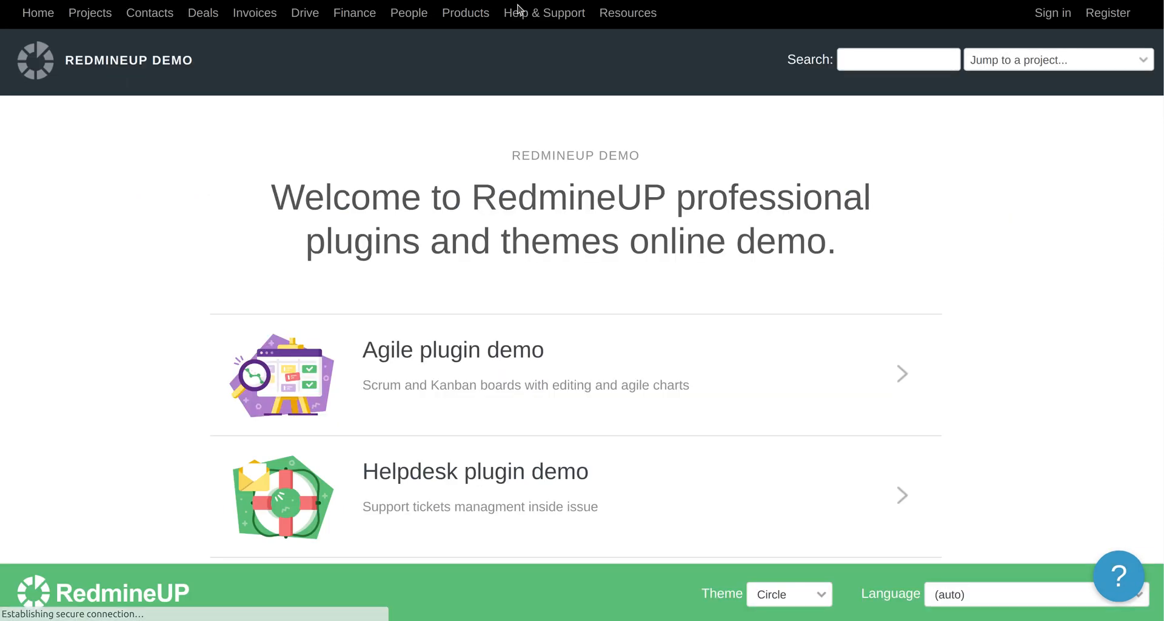
pyautogui.hotkey('alt', 'Left')
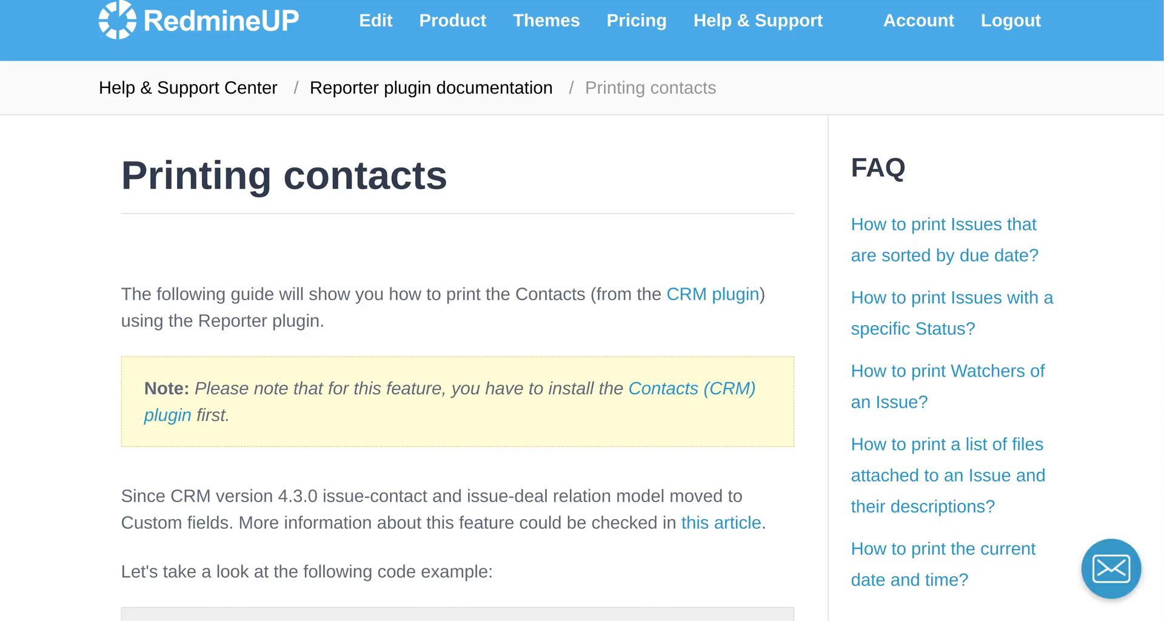
# Open the RedmineUP demo site in a new browser tab, keeping the documentation page open
pyautogui.hotkey('ctrl', 't')
pyautogui.write('demo')
pyautogui.press('Return')
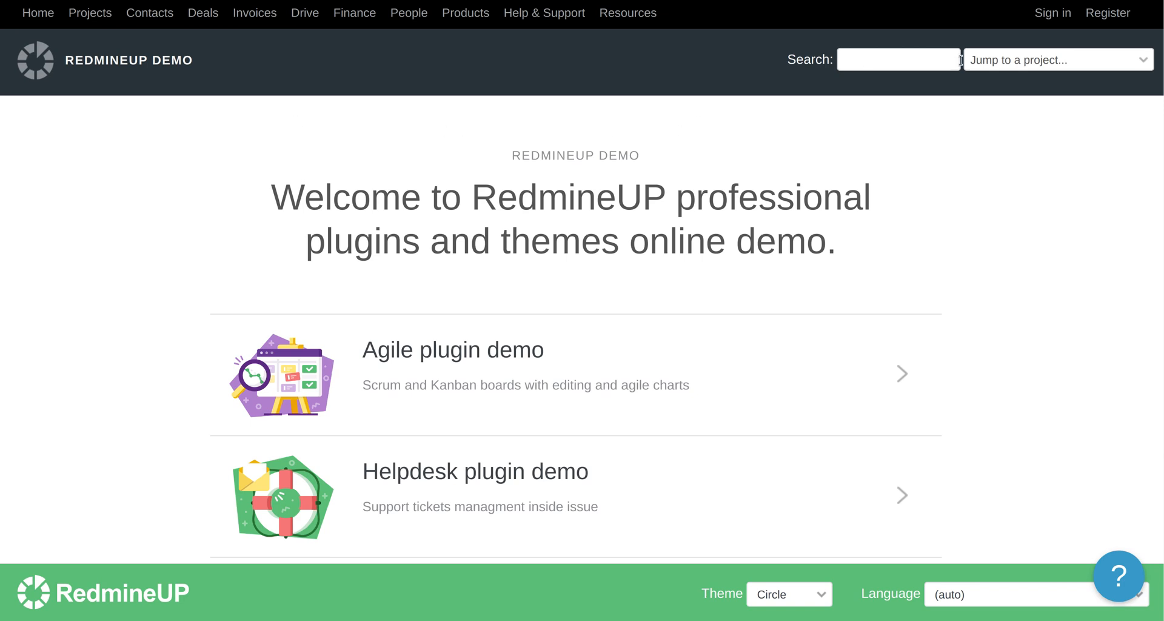
# Sign in to the demo site with the prefilled admin account and dismiss the People plugin notification
pyautogui.click(1052, 13)
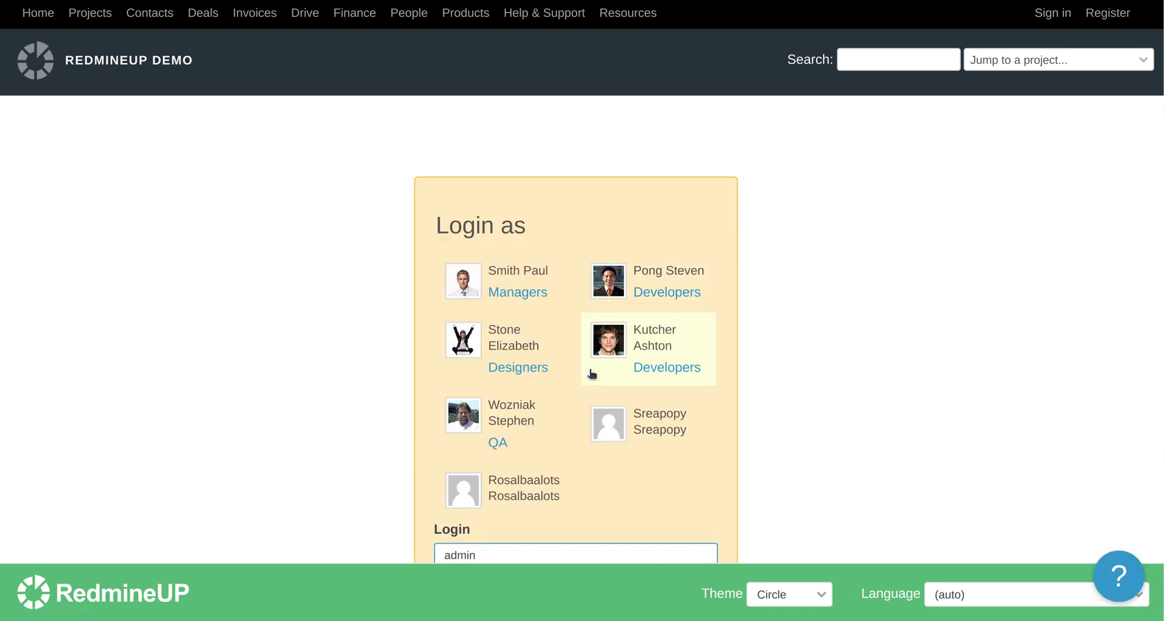
pyautogui.scroll(-2, 591, 370)
pyautogui.scroll(-2, 548, 435)
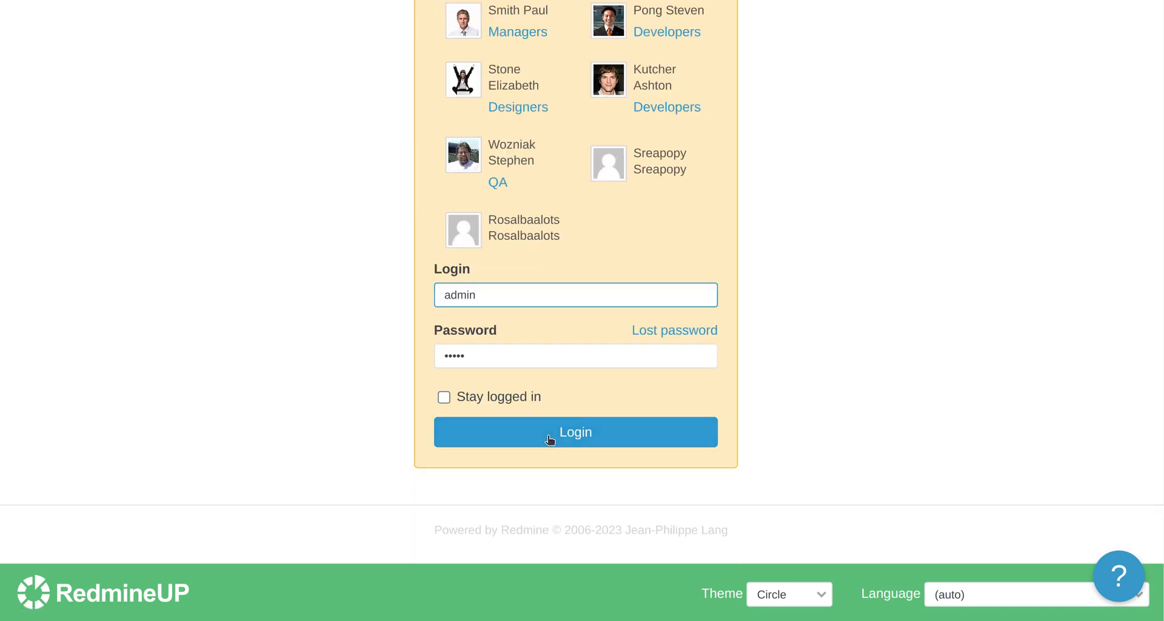
pyautogui.click(580, 432)
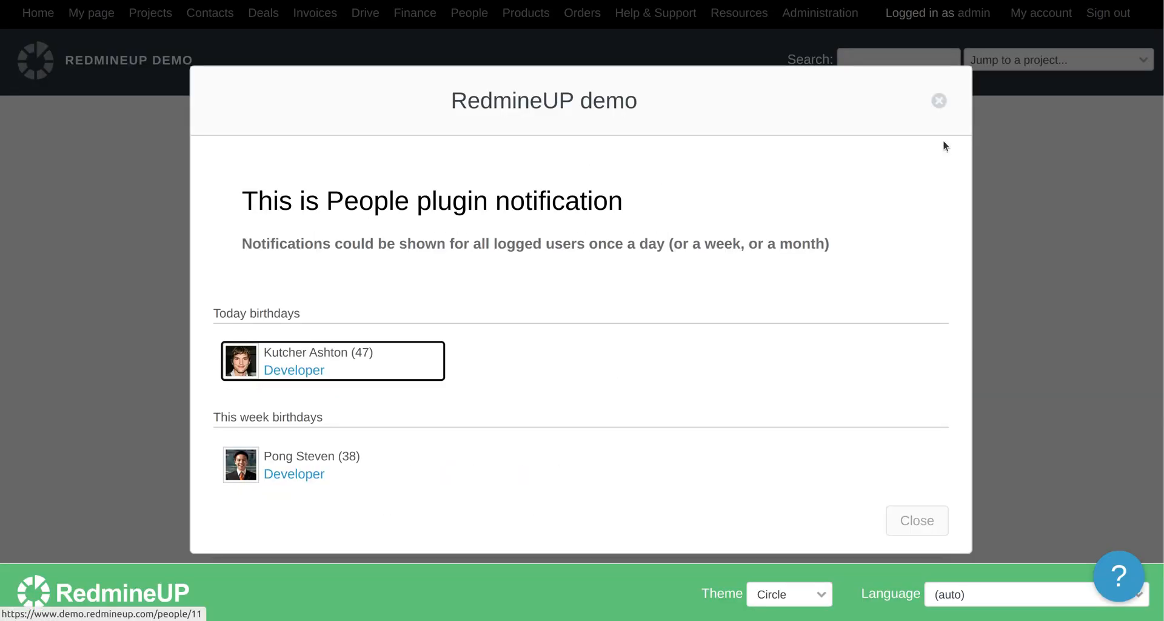
pyautogui.click(939, 100)
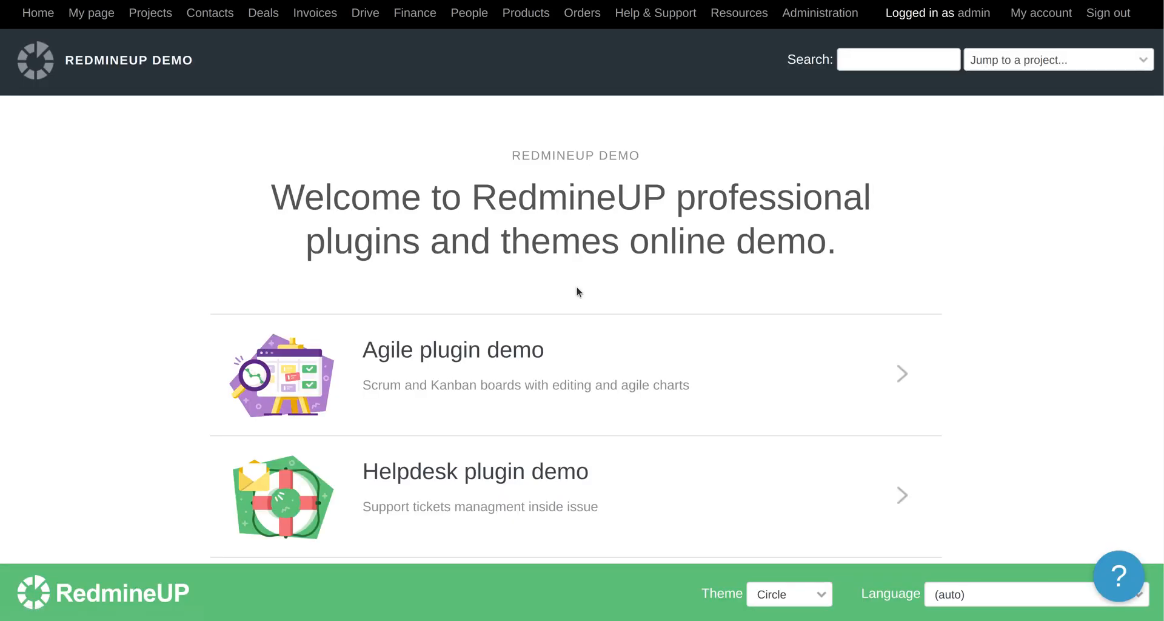
# Start a new issue in the Agile plugin demo project
pyautogui.click(436, 350)
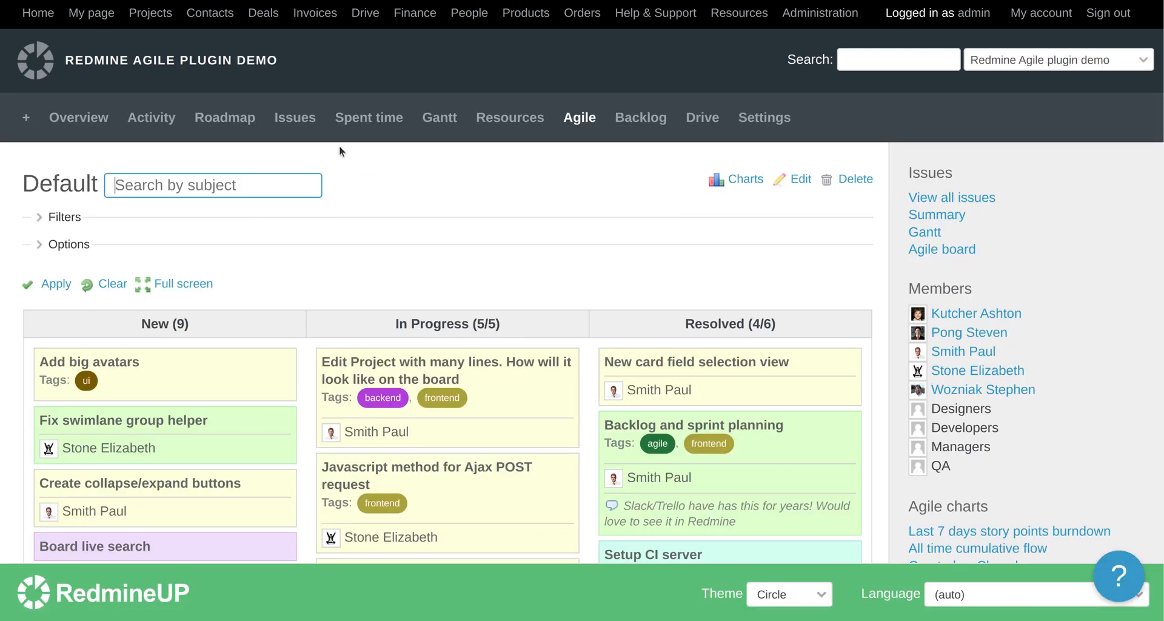
pyautogui.click(295, 122)
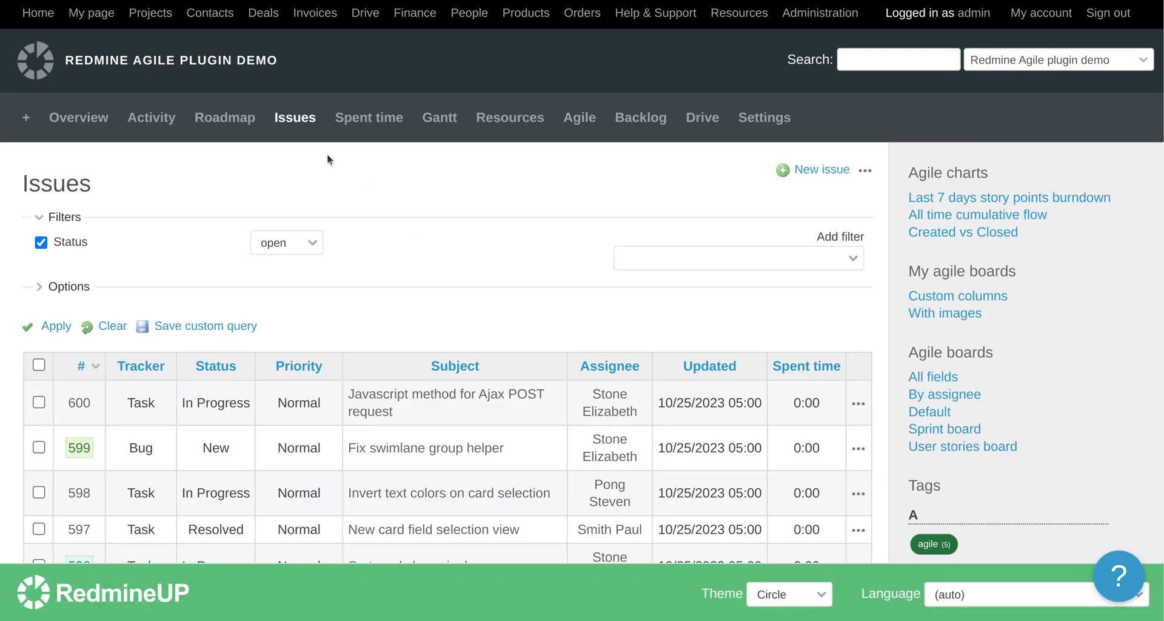
pyautogui.click(818, 171)
pyautogui.click(164, 410)
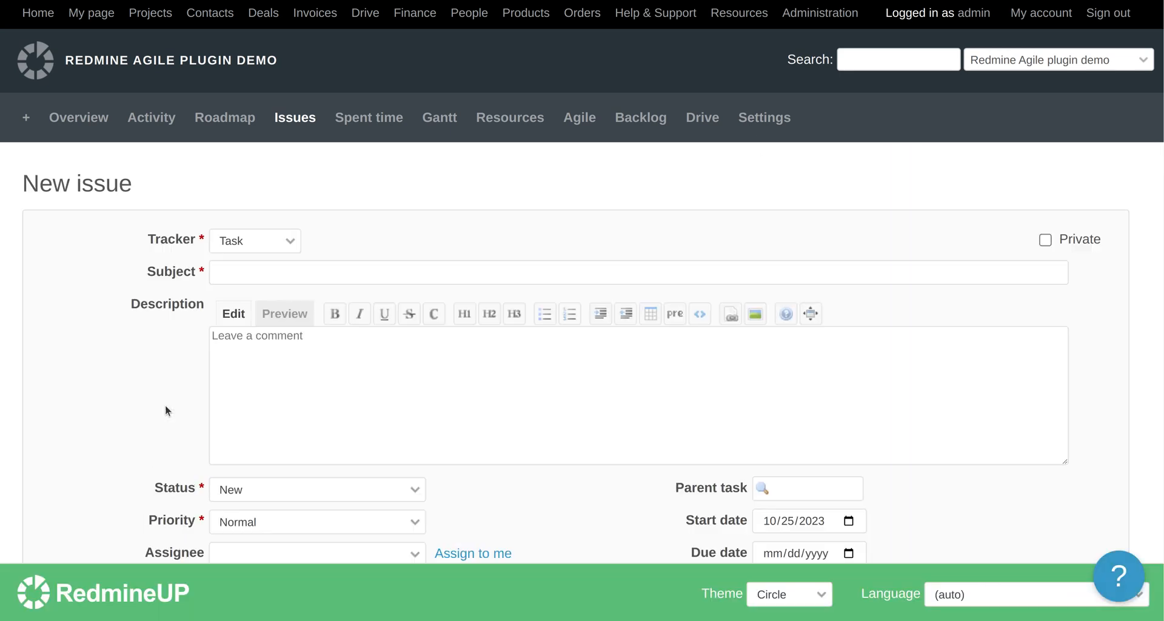
# Enter "Printing the Contacts via the Reporter plugin from RedmineUP" as the issue's subject
pyautogui.scroll(-2, 165, 410)
pyautogui.click(324, 181)
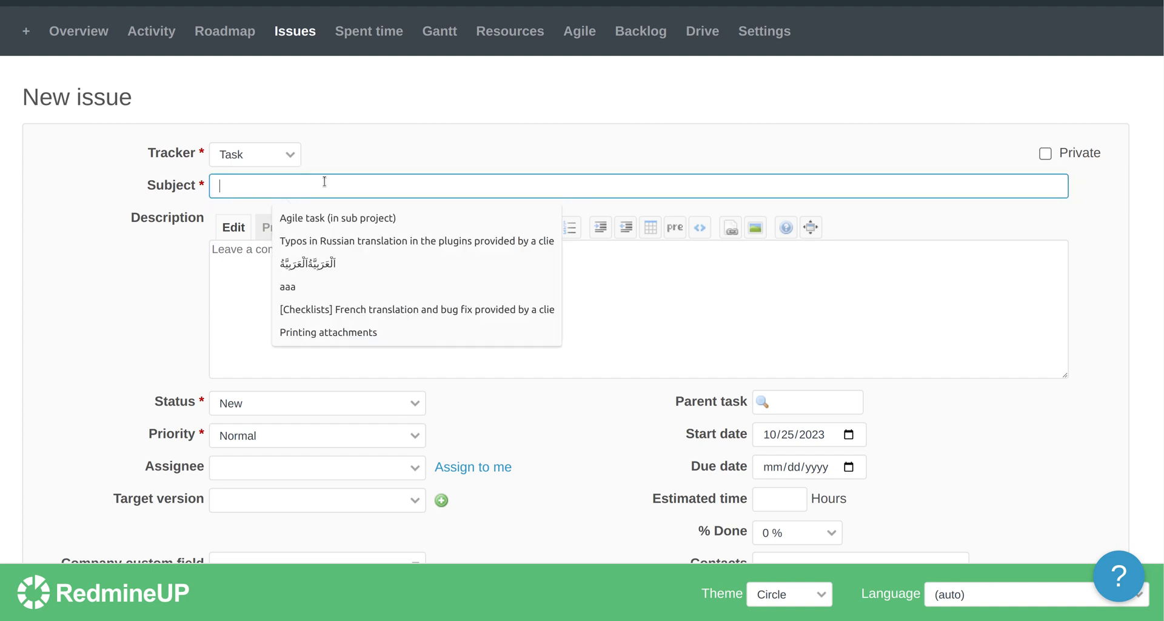
pyautogui.write('Printing ')
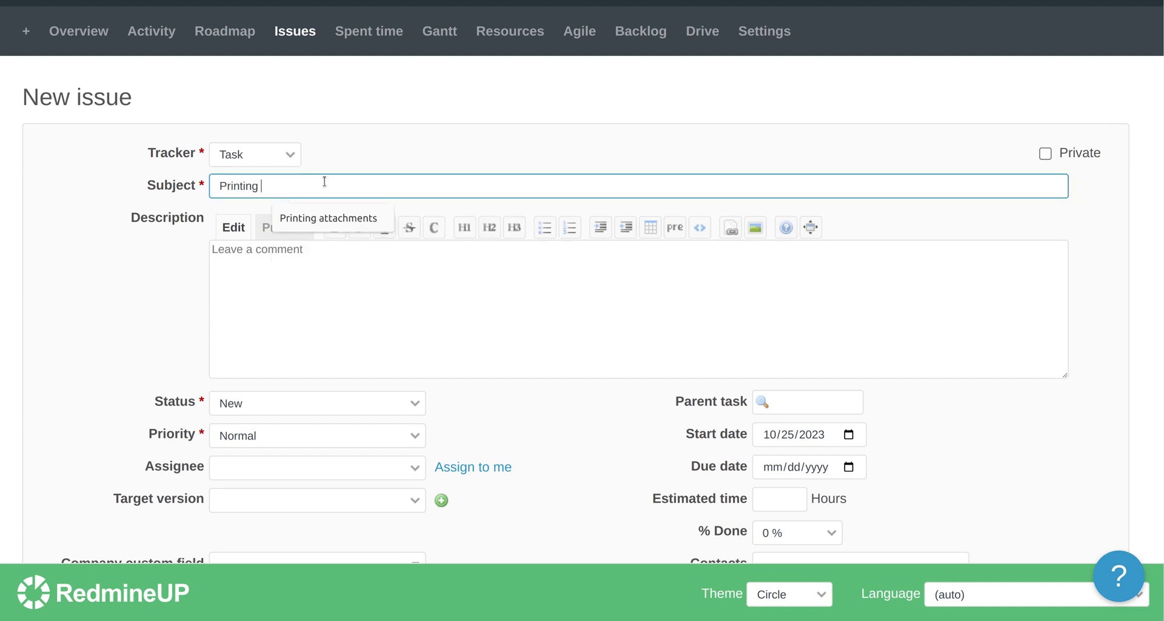
pyautogui.write('the Contacts ')
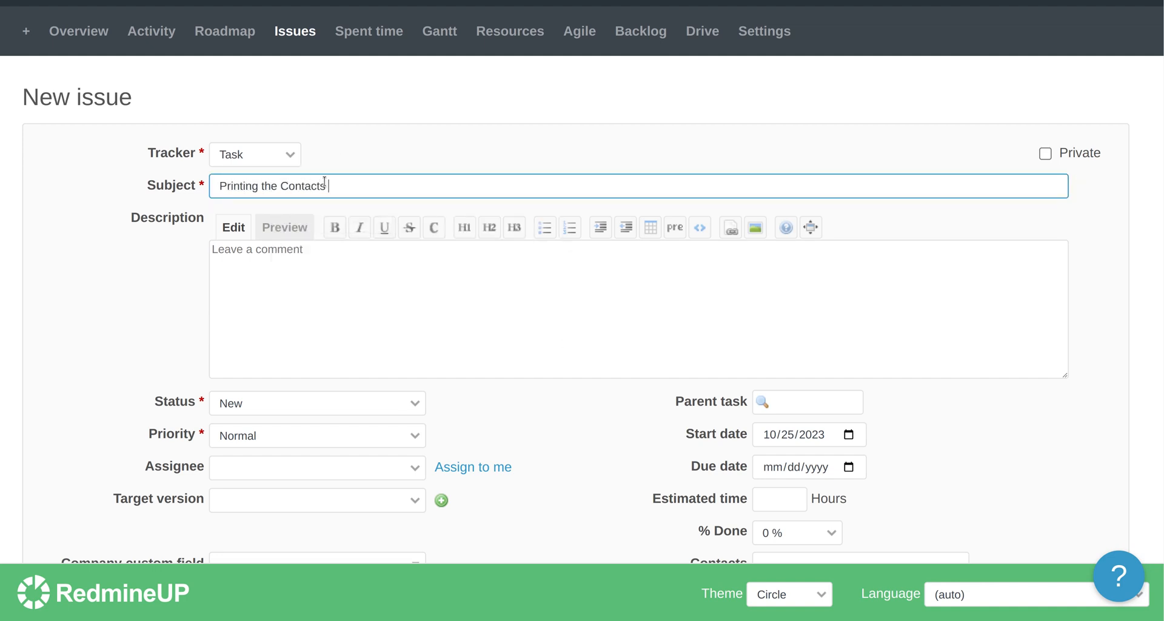
pyautogui.write('via the Reporter pl')
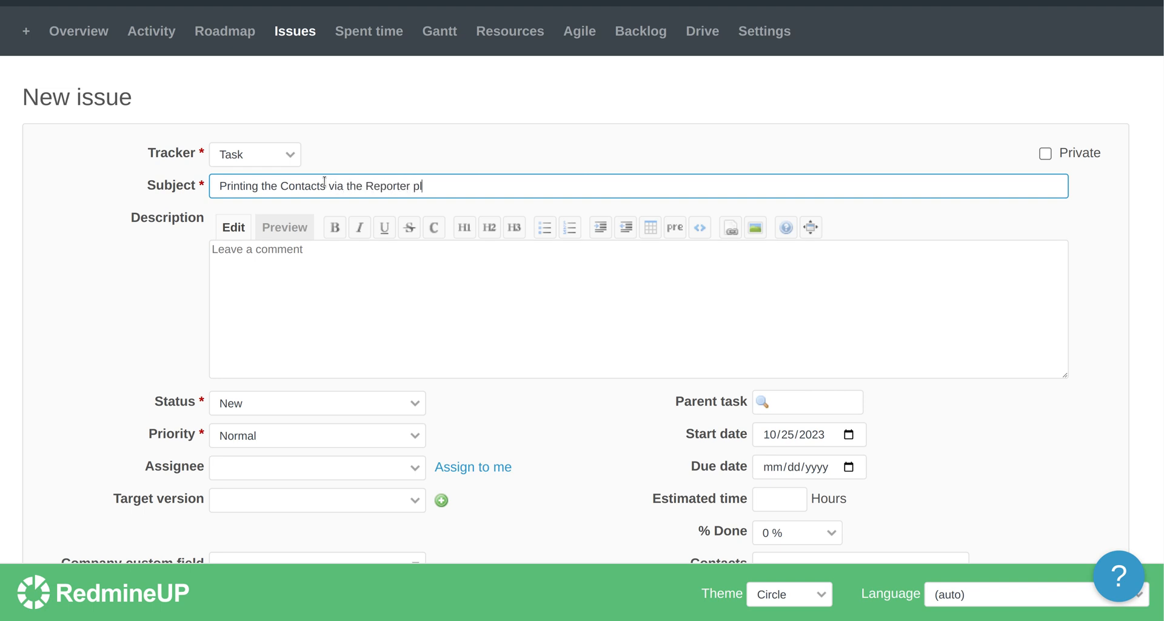
pyautogui.write('ugin from RedmineuP')
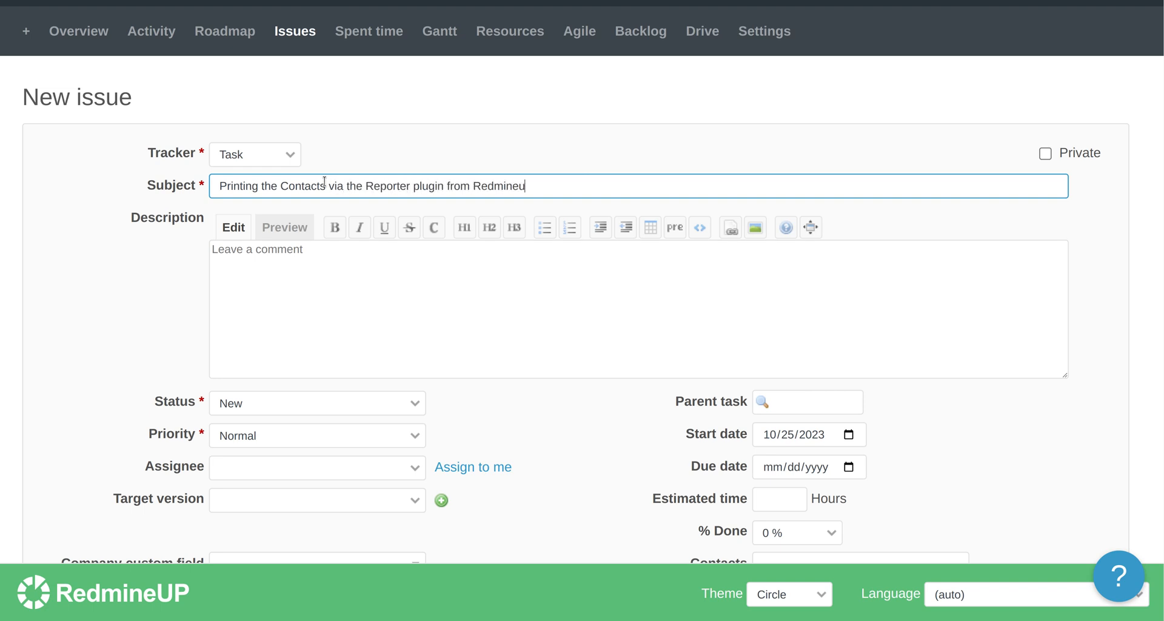
pyautogui.press('BackSpace')
pyautogui.press('BackSpace')
pyautogui.write('UP')
# Copy the issue's subject text into its description
pyautogui.hotkey('ctrl', 'a')
pyautogui.hotkey('ctrl', 'c')
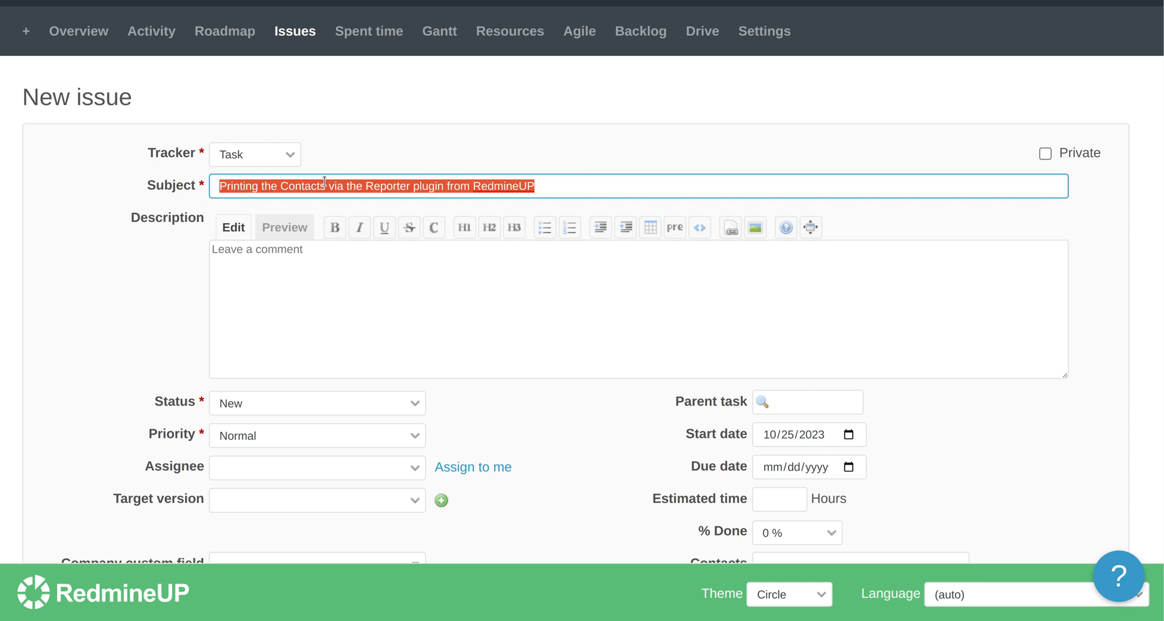
pyautogui.click(325, 288)
pyautogui.hotkey('ctrl', 'v')
# Add the first three people in the contact list, from Microsoft, "Sunflower" Ltd. and LLC "Selection", to the issue's Contacts
pyautogui.scroll(-5, 151, 345)
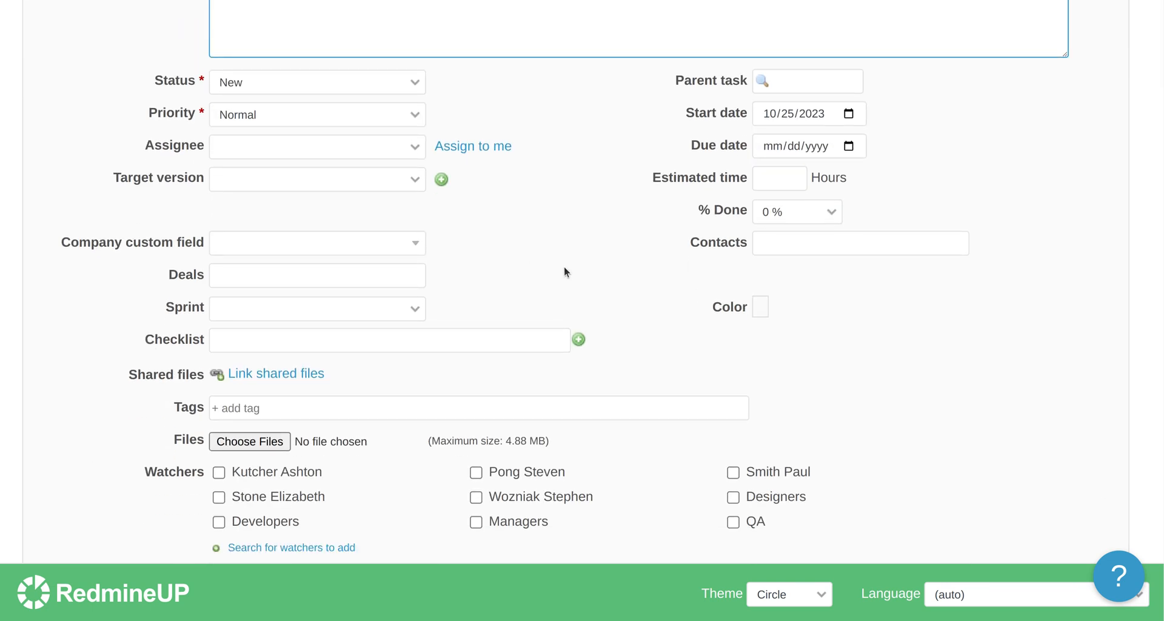
pyautogui.scroll(3, 573, 269)
pyautogui.scroll(-1, 598, 321)
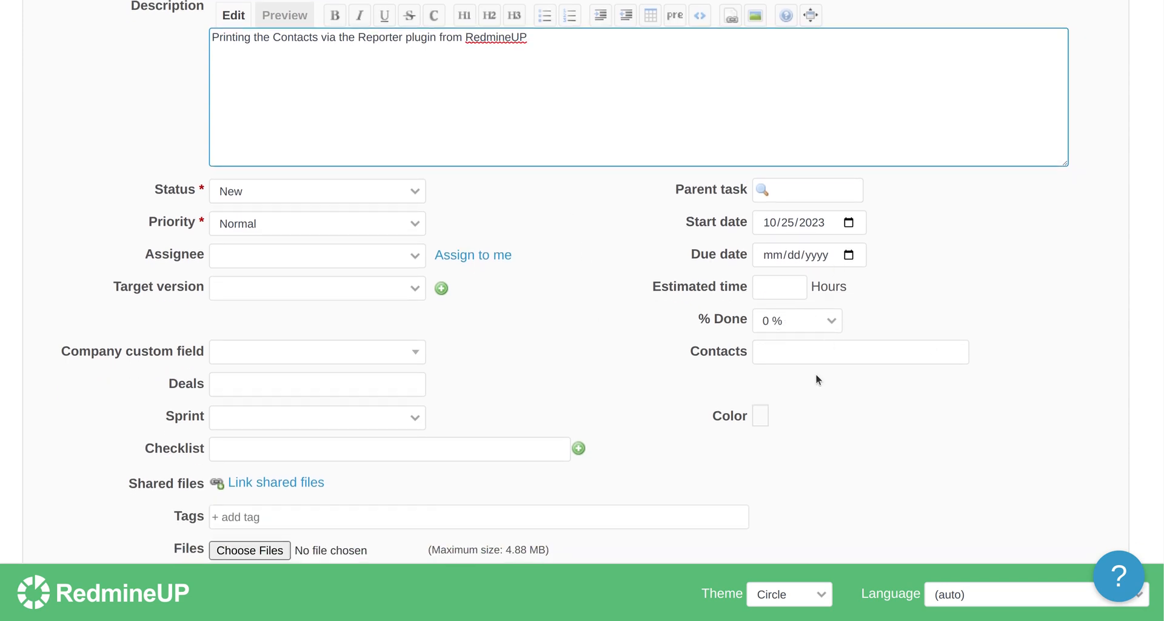
pyautogui.click(781, 361)
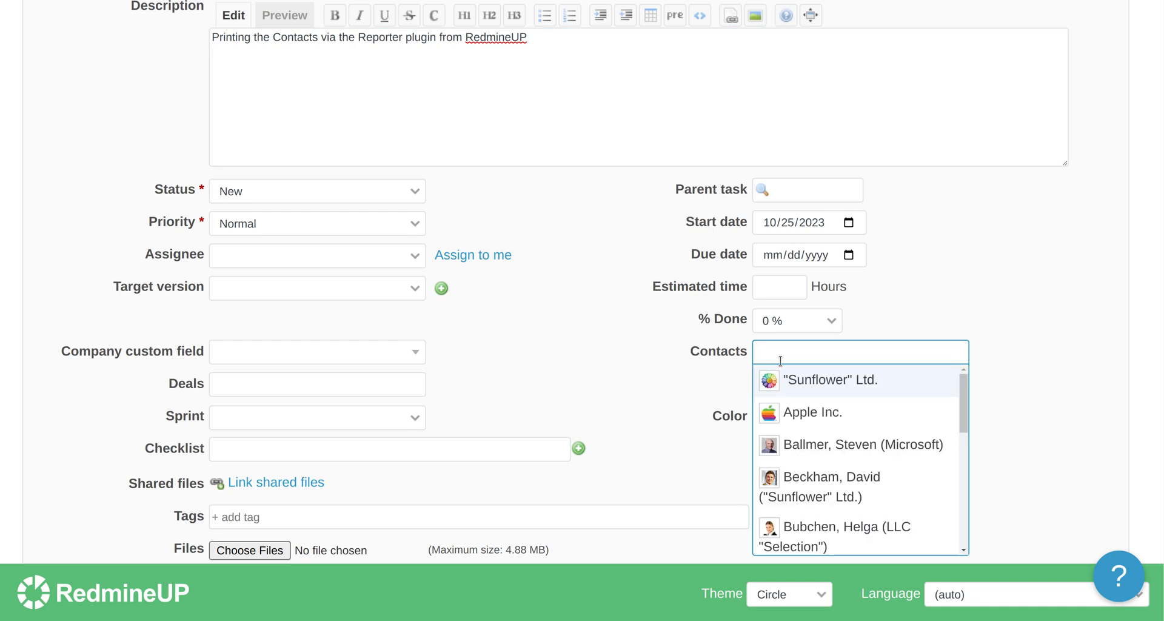
pyautogui.click(802, 446)
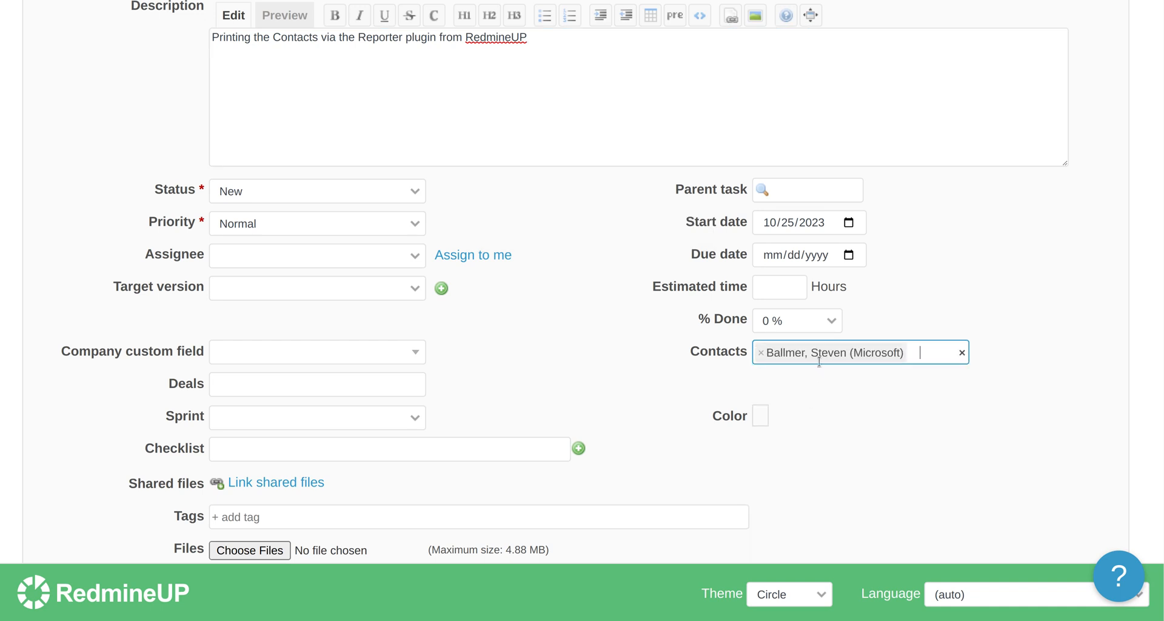
pyautogui.click(923, 348)
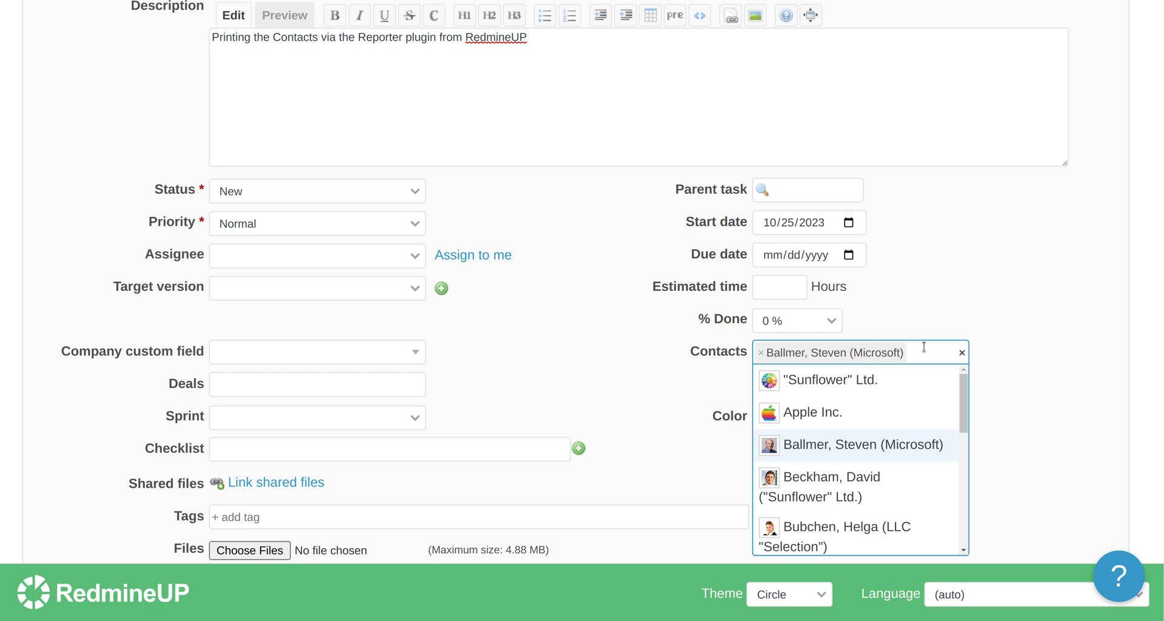
pyautogui.click(842, 478)
pyautogui.click(950, 373)
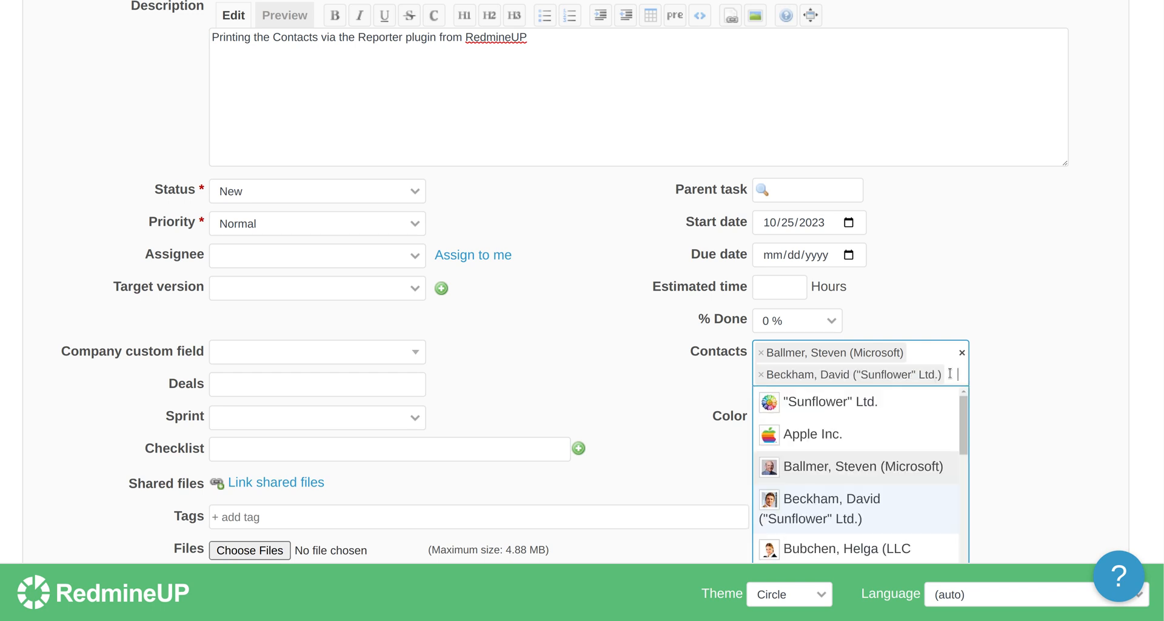
pyautogui.click(818, 553)
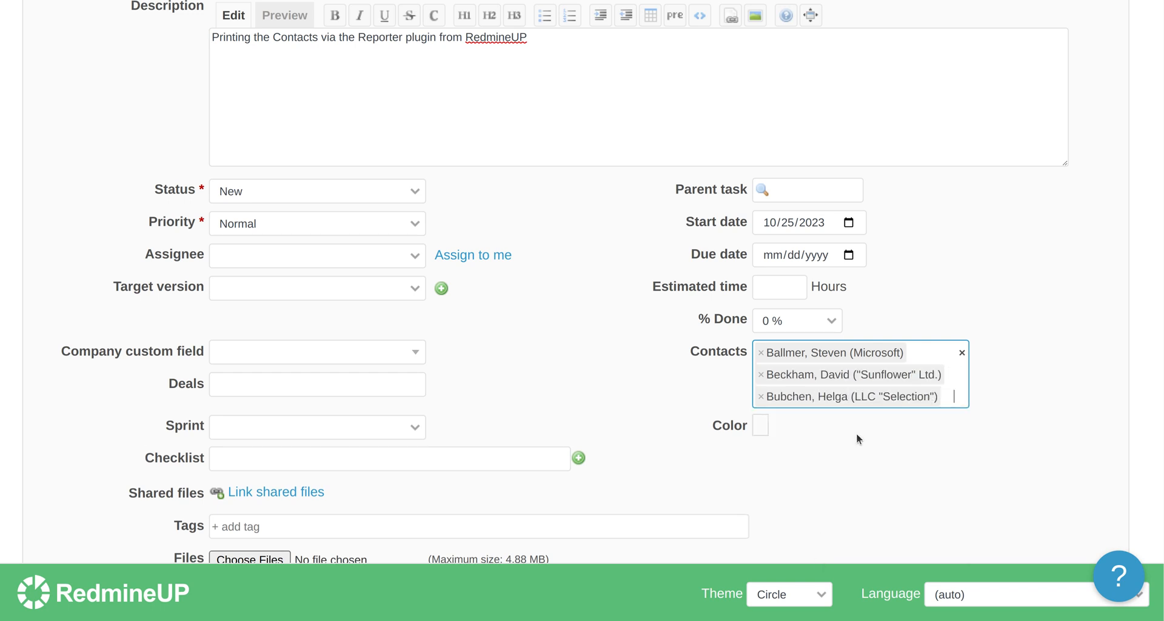
# Add the companies "Sunflower" Ltd., Apple Inc. and Microsoft to the issue's Contacts
pyautogui.click(952, 398)
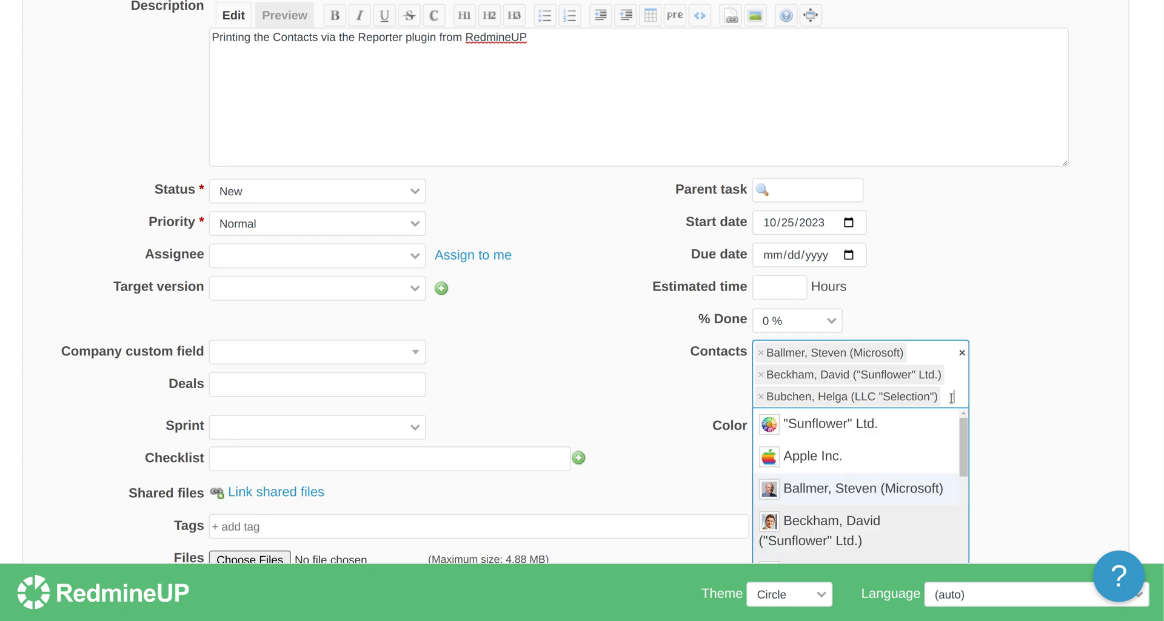
pyautogui.click(846, 423)
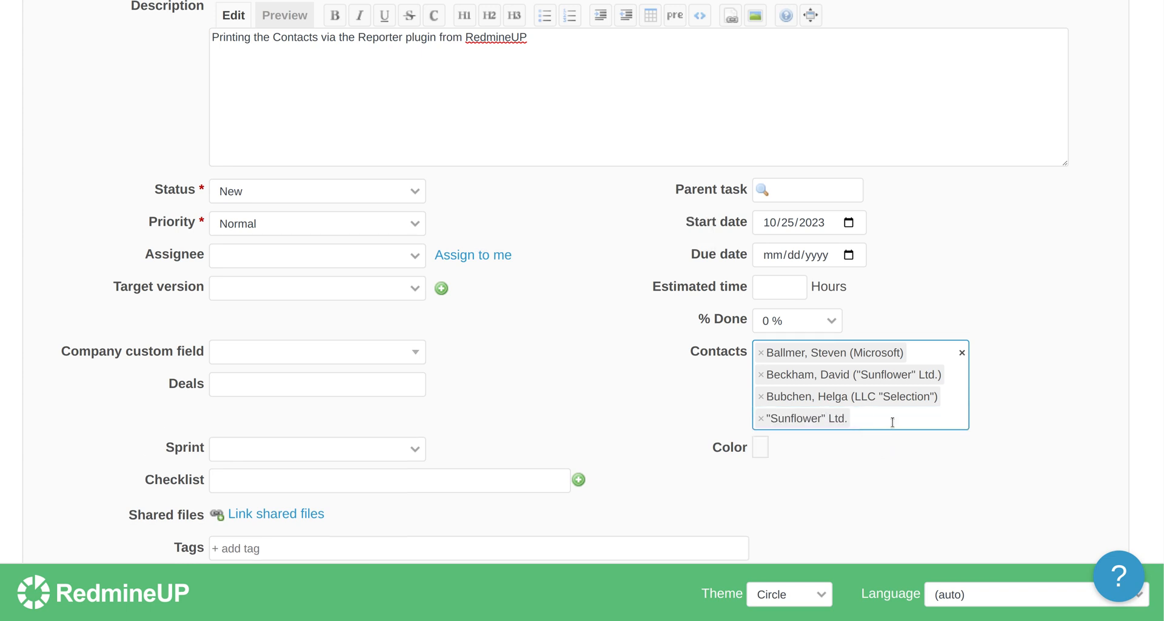
pyautogui.click(893, 422)
pyautogui.click(852, 202)
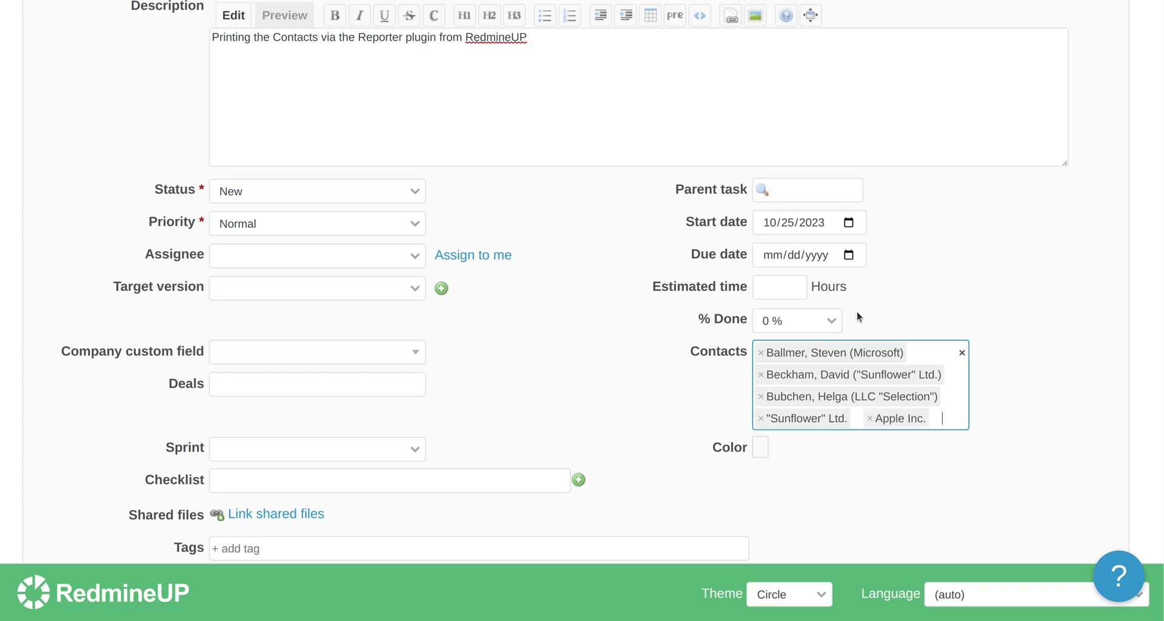
pyautogui.click(945, 418)
pyautogui.scroll(-1, 844, 215)
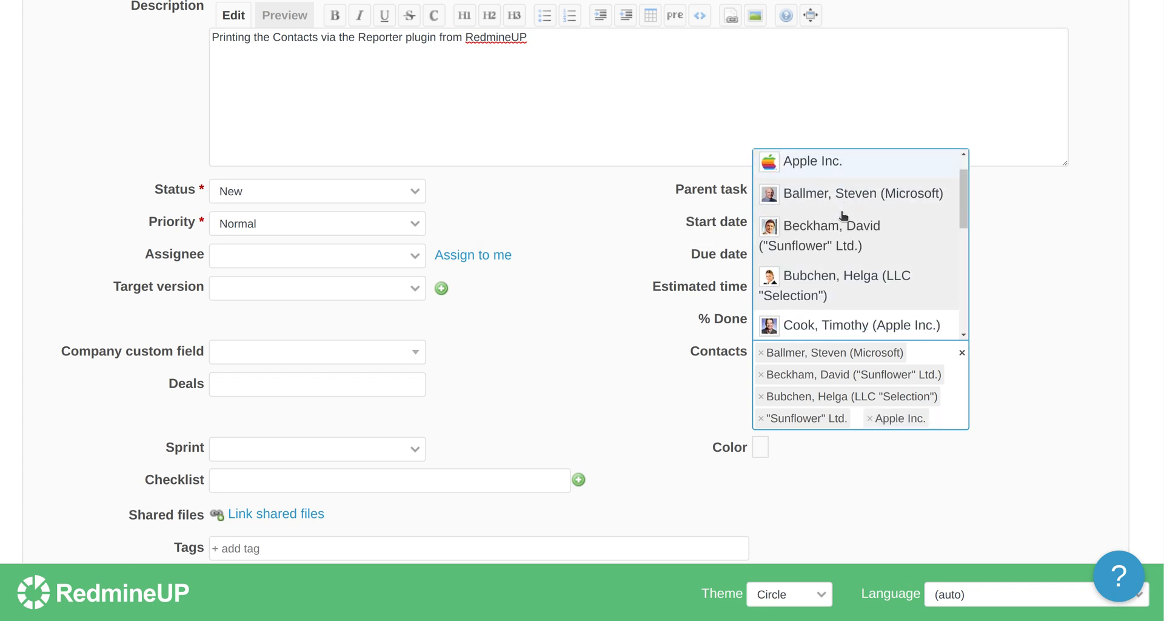
pyautogui.scroll(-4, 844, 215)
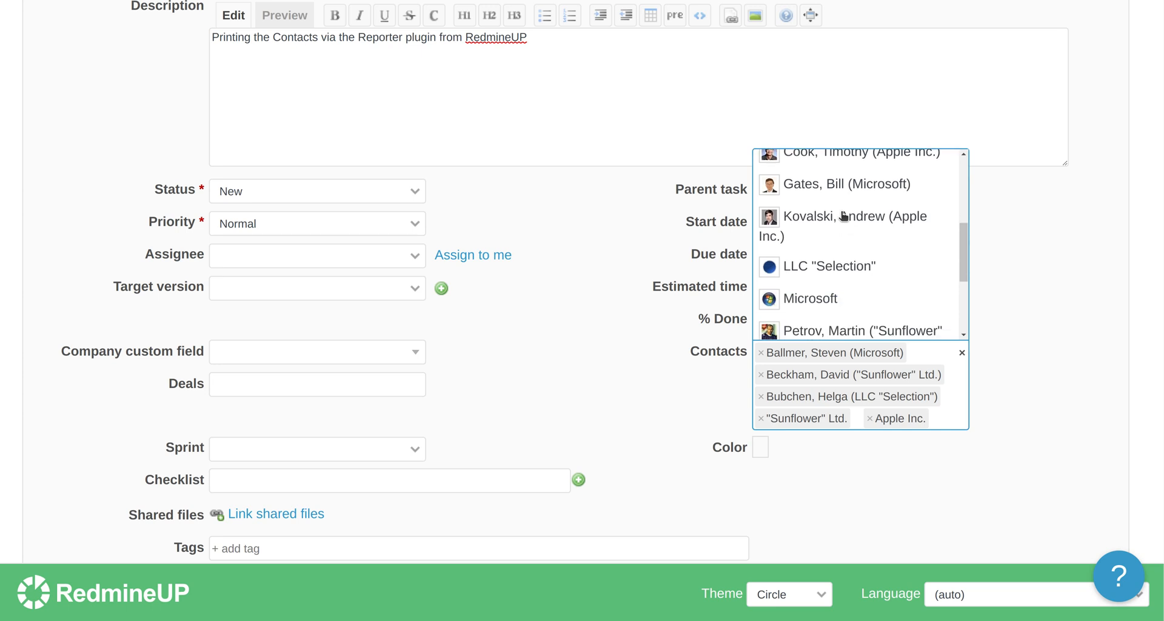
pyautogui.click(826, 296)
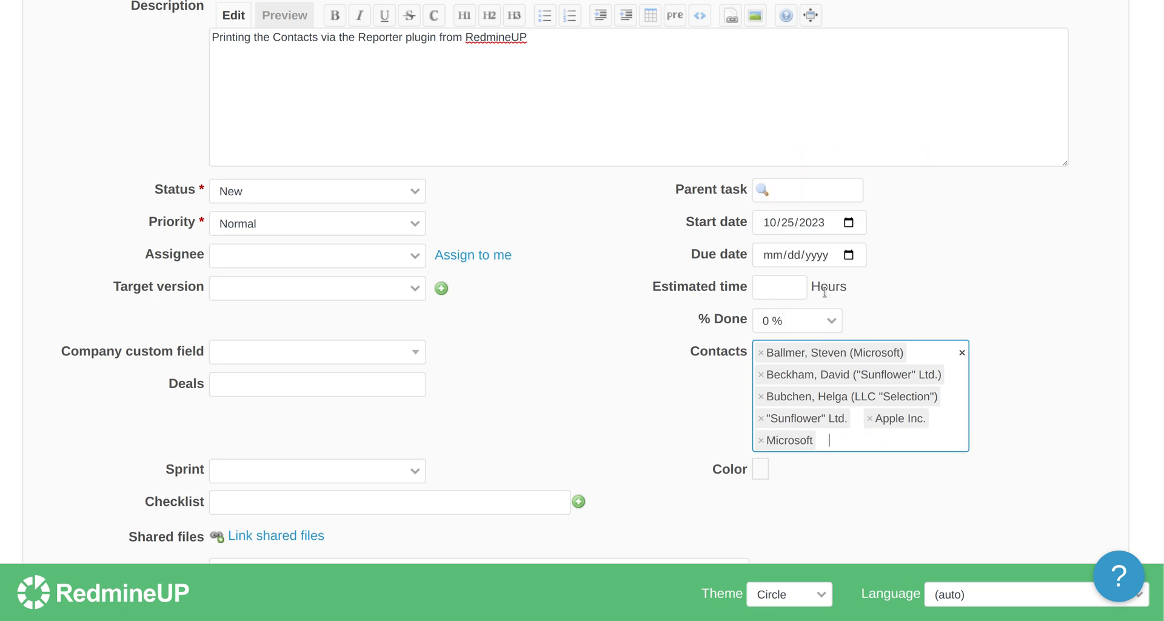
# Create the issue and view its details with the linked contacts
pyautogui.scroll(-5, 548, 401)
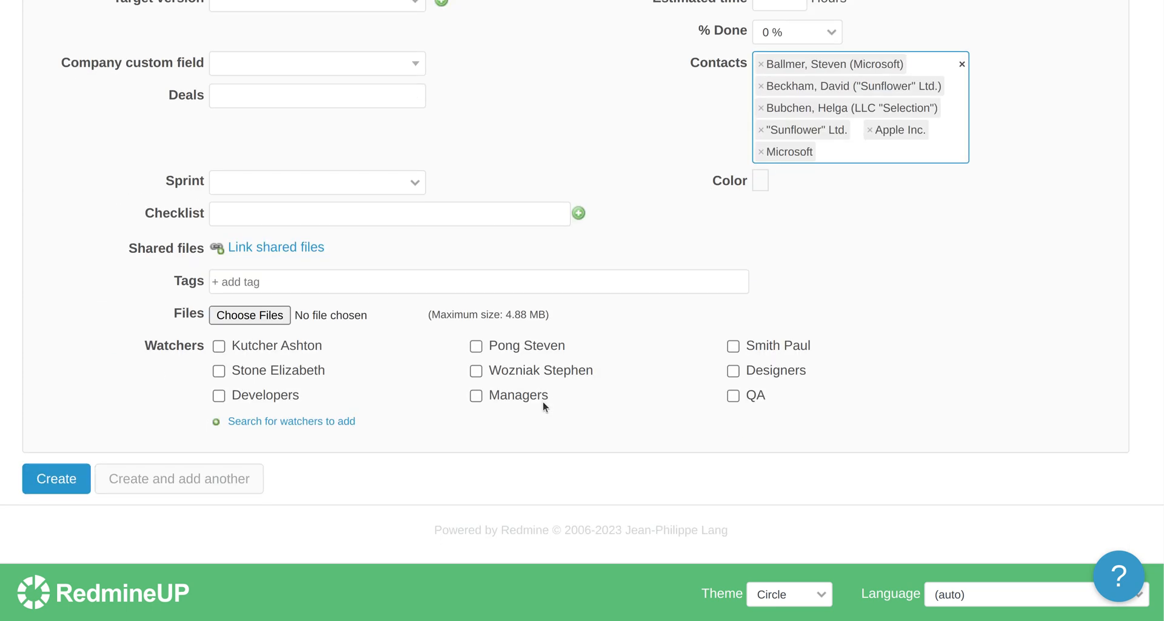
pyautogui.click(81, 472)
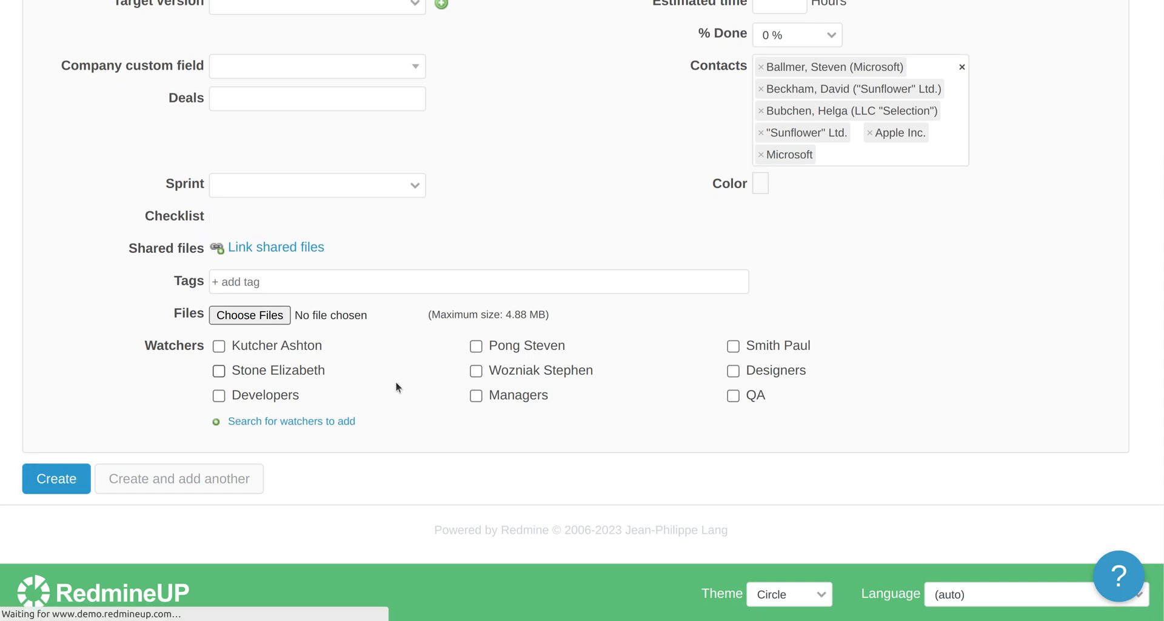
pyautogui.scroll(-2, 395, 387)
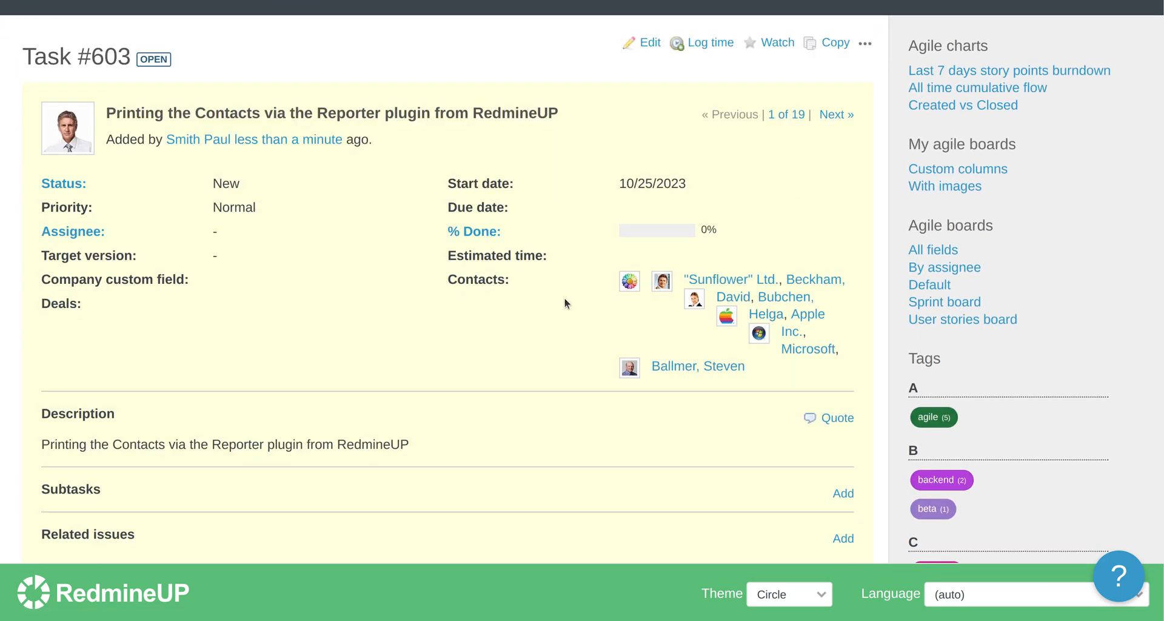
pyautogui.hotkey('ctrl', '-')
pyautogui.hotkey('ctrl', '+')
pyautogui.hotkey('ctrl', '+')
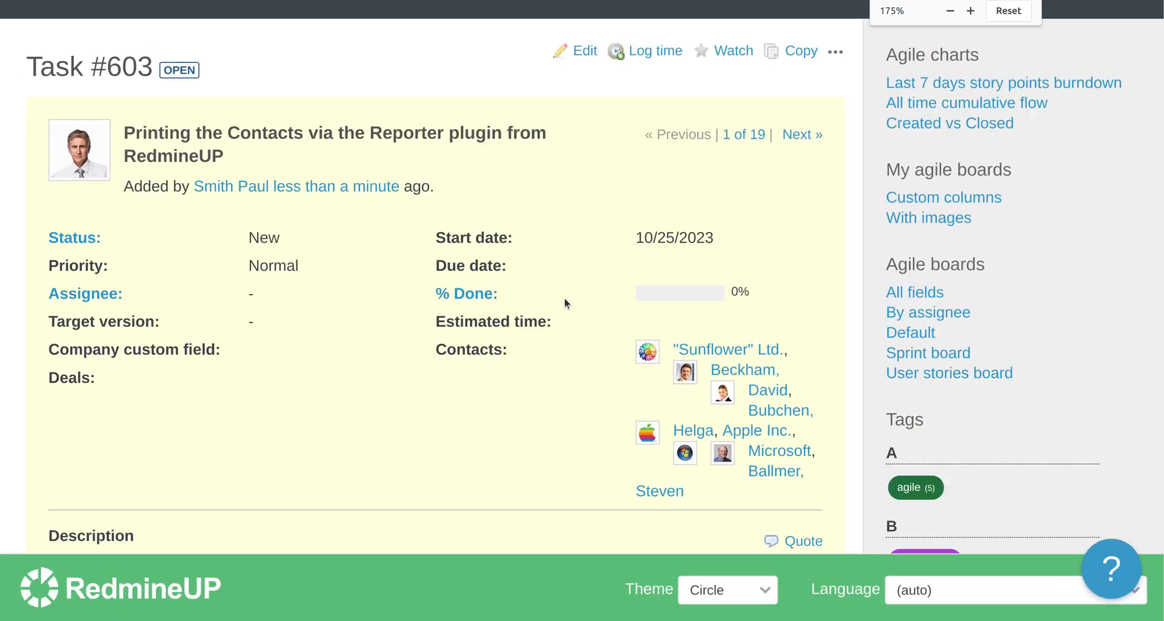
pyautogui.hotkey('ctrl', '-')
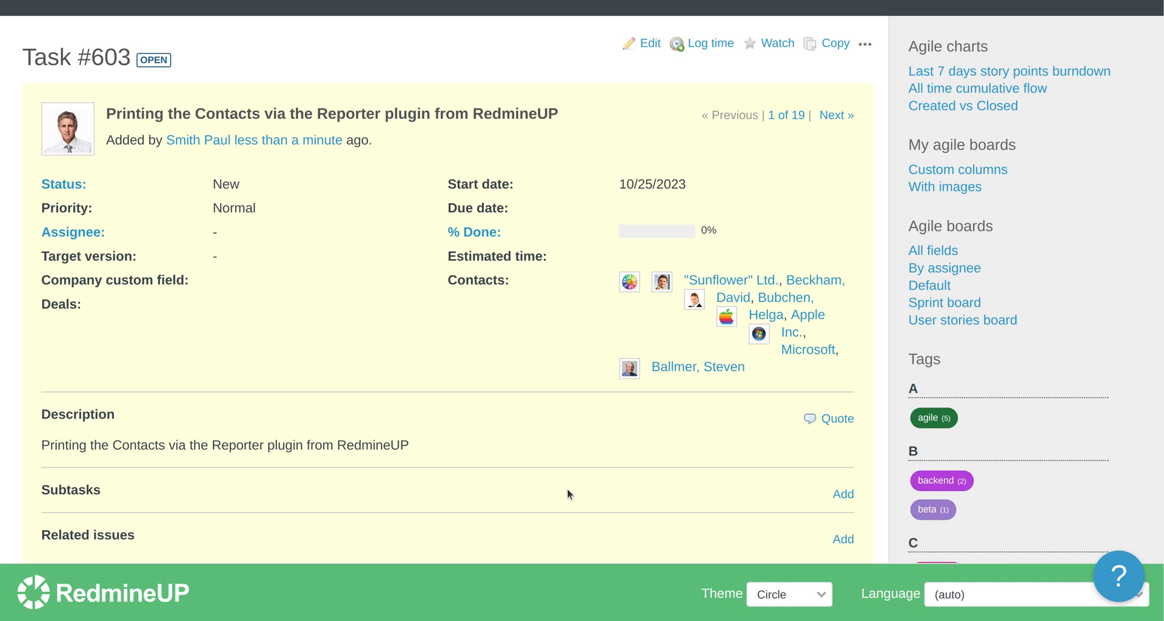
# Find the Redmine Reporter plugin in the administration's plugin list by searching for "reporter" and open its configuration
pyautogui.scroll(-5, 567, 489)
pyautogui.scroll(4, 567, 488)
pyautogui.scroll(3, 566, 489)
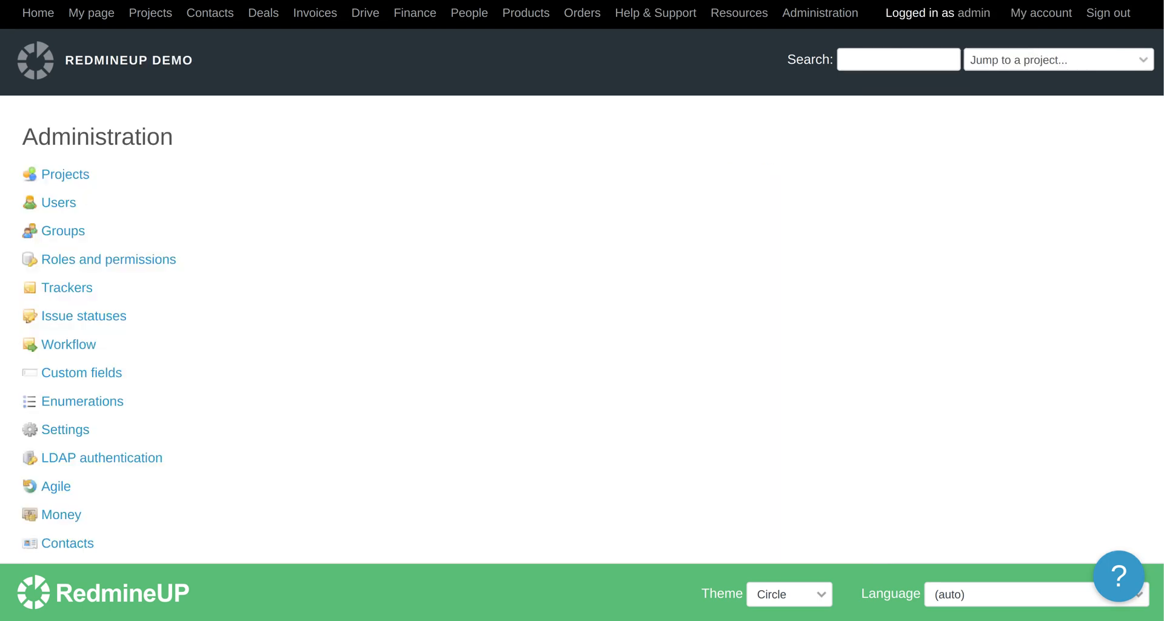
pyautogui.scroll(-5, 299, 357)
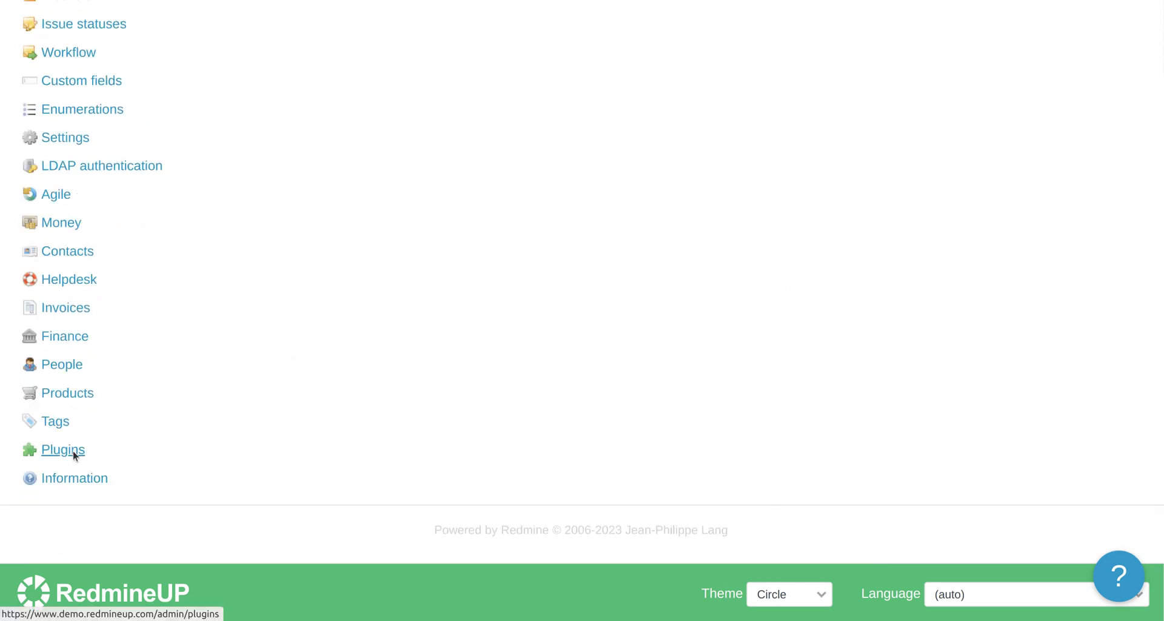
pyautogui.click(72, 450)
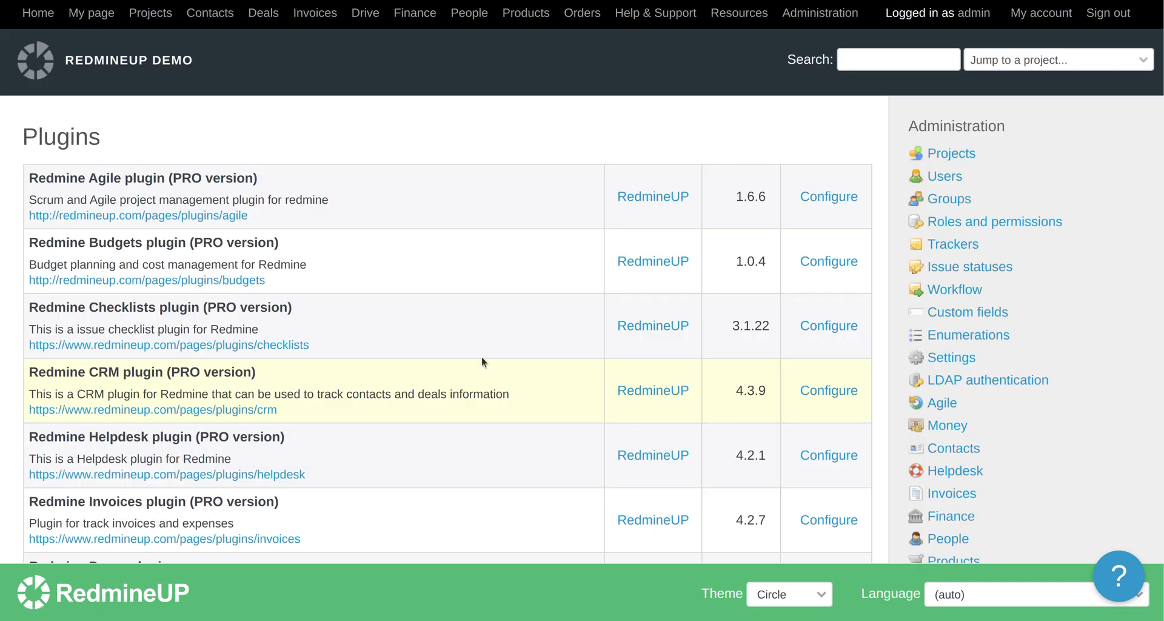
pyautogui.hotkey('ctrl', 'f')
pyautogui.write('reporter')
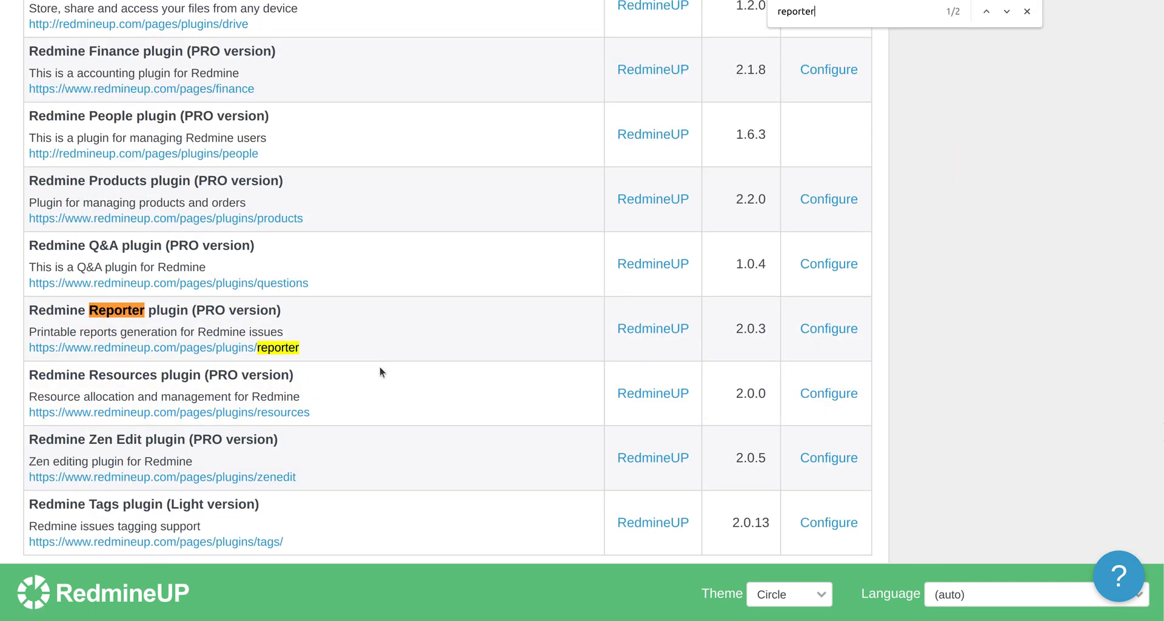
pyautogui.click(820, 329)
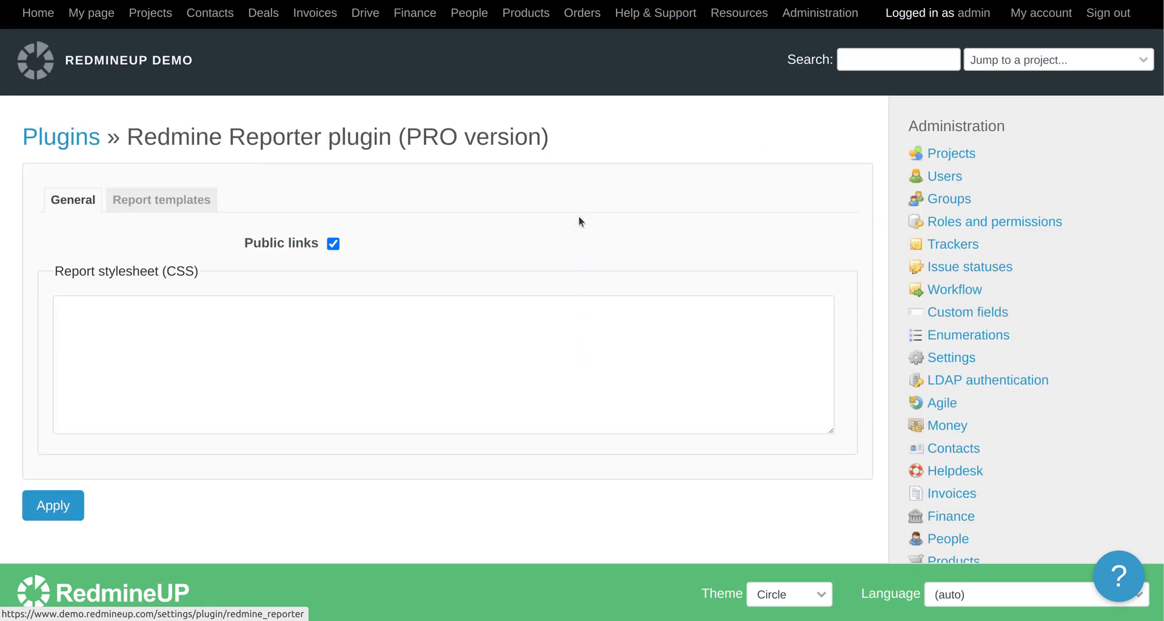
# Start a new report template for the Reporter plugin and copy the example code from the Printing contacts documentation page
pyautogui.click(154, 189)
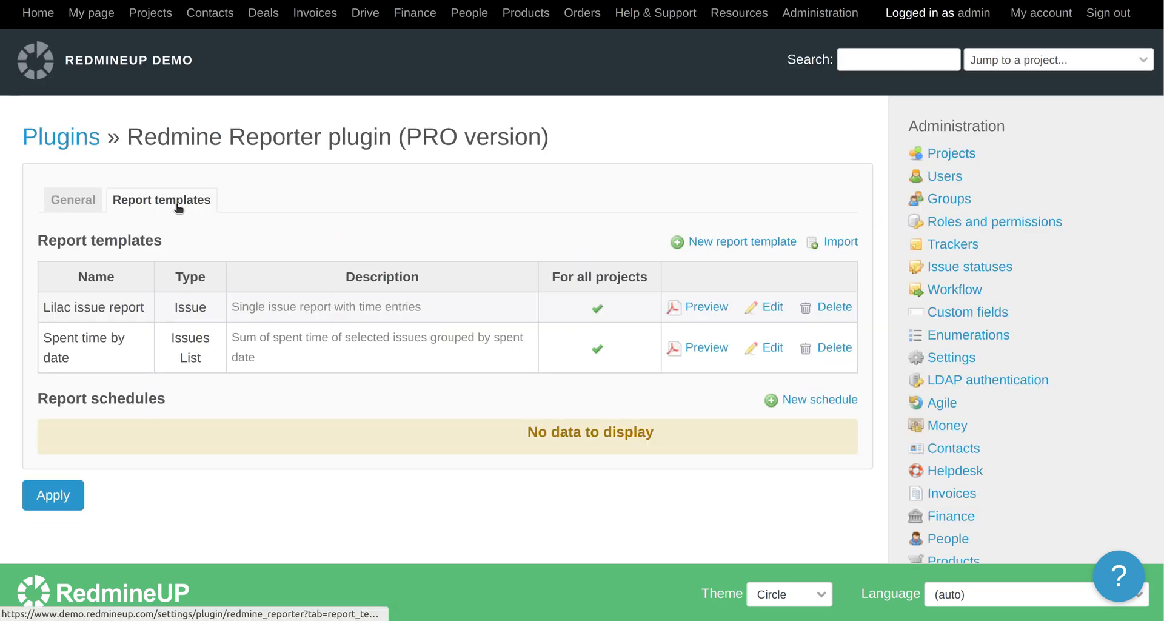
pyautogui.click(722, 244)
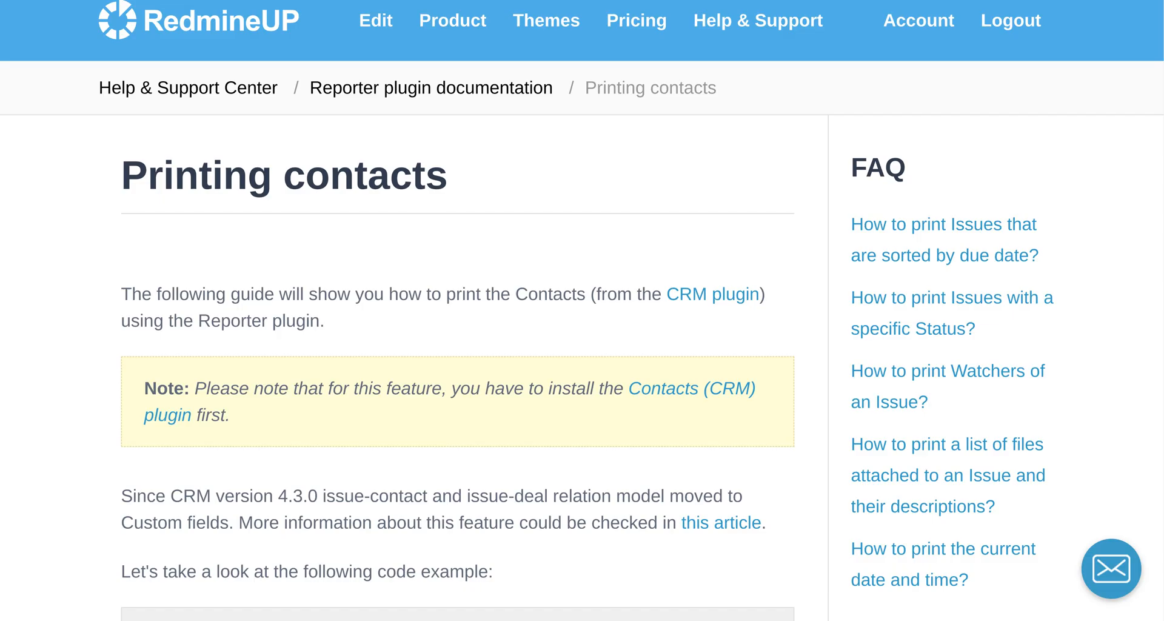
pyautogui.scroll(-5, 381, 274)
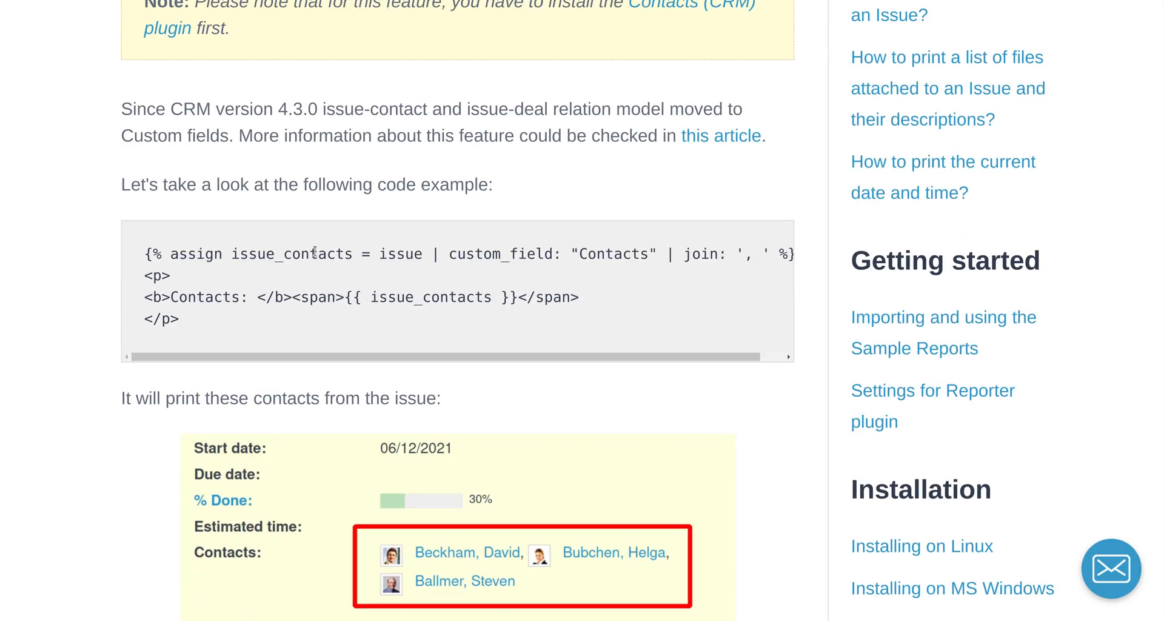
pyautogui.moveTo(305, 254); pyautogui.dragTo(287, 318)
pyautogui.hotkey('ctrl', 'c')
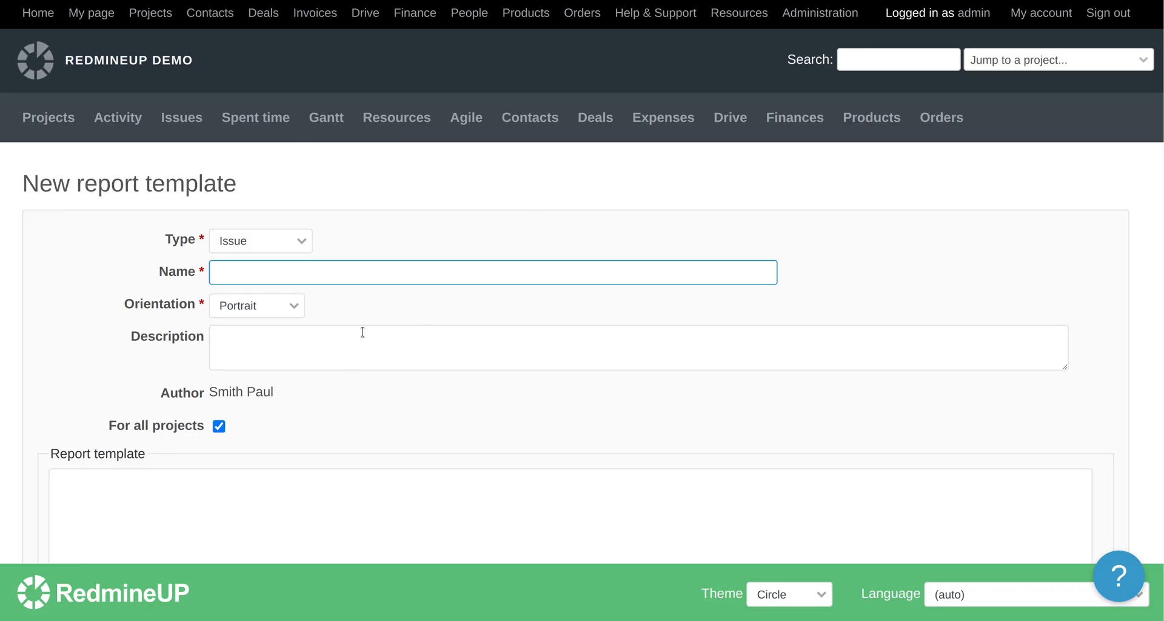
# Name the report template "Printing Contacts", keep the Portrait orientation, and paste the copied contacts code as its content
pyautogui.write('Pr')
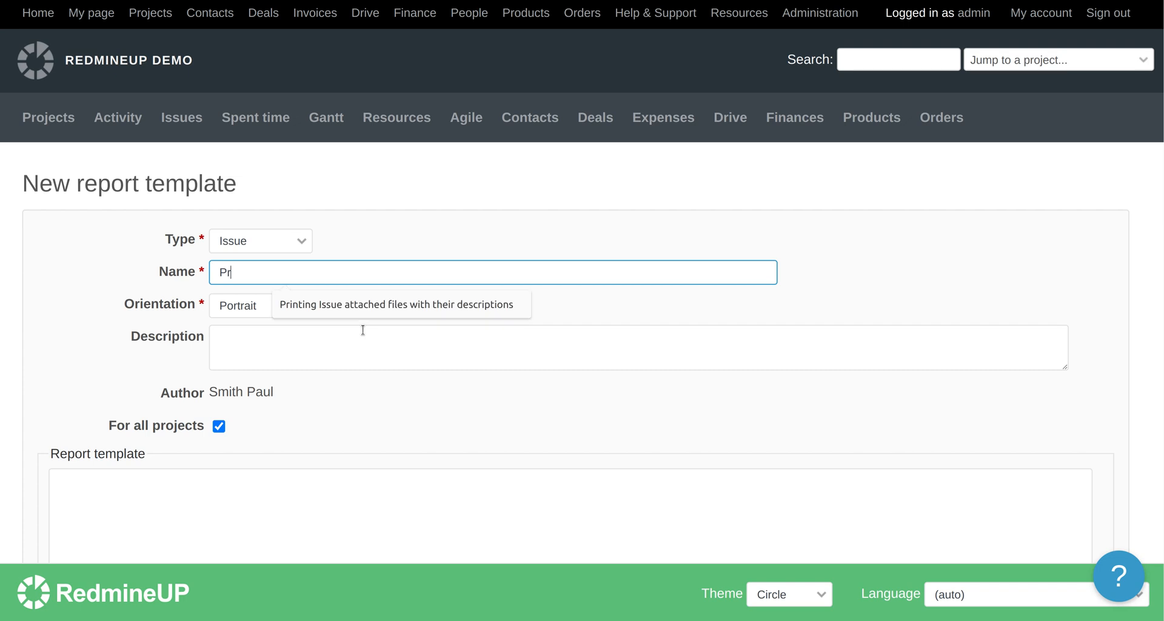
pyautogui.write('inting Contacts')
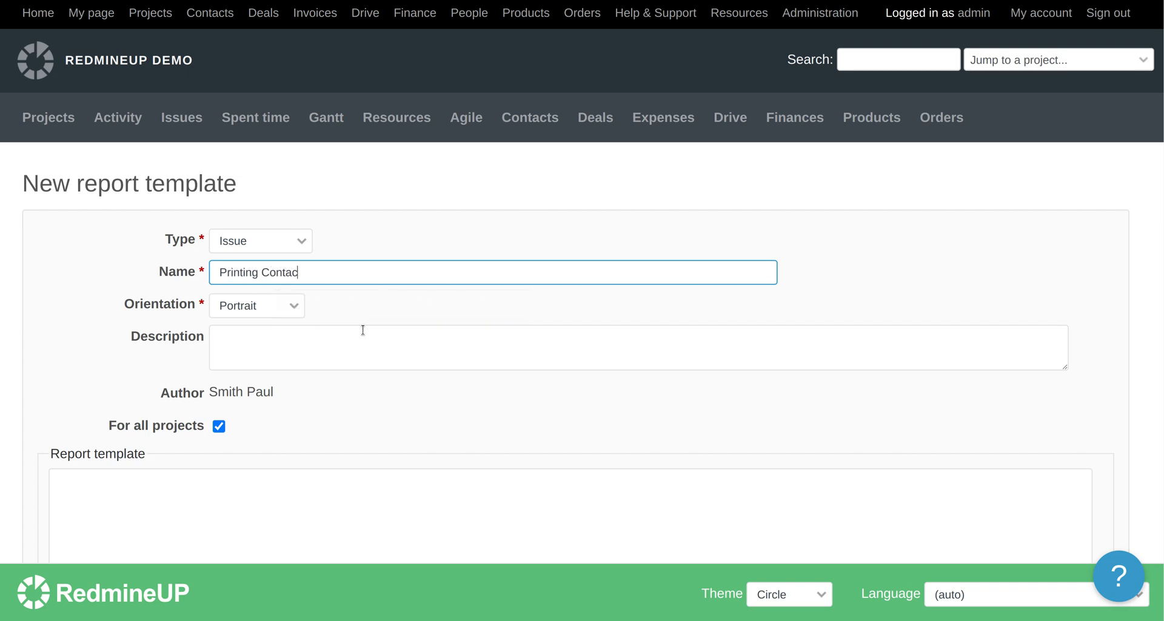
pyautogui.click(264, 316)
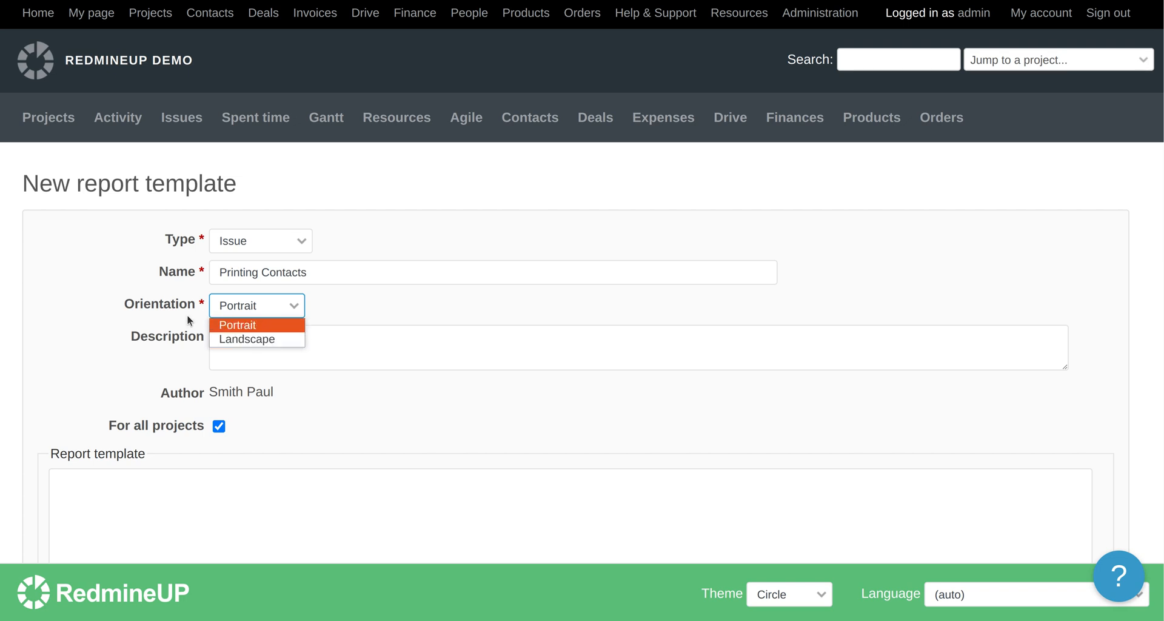
pyautogui.click(164, 322)
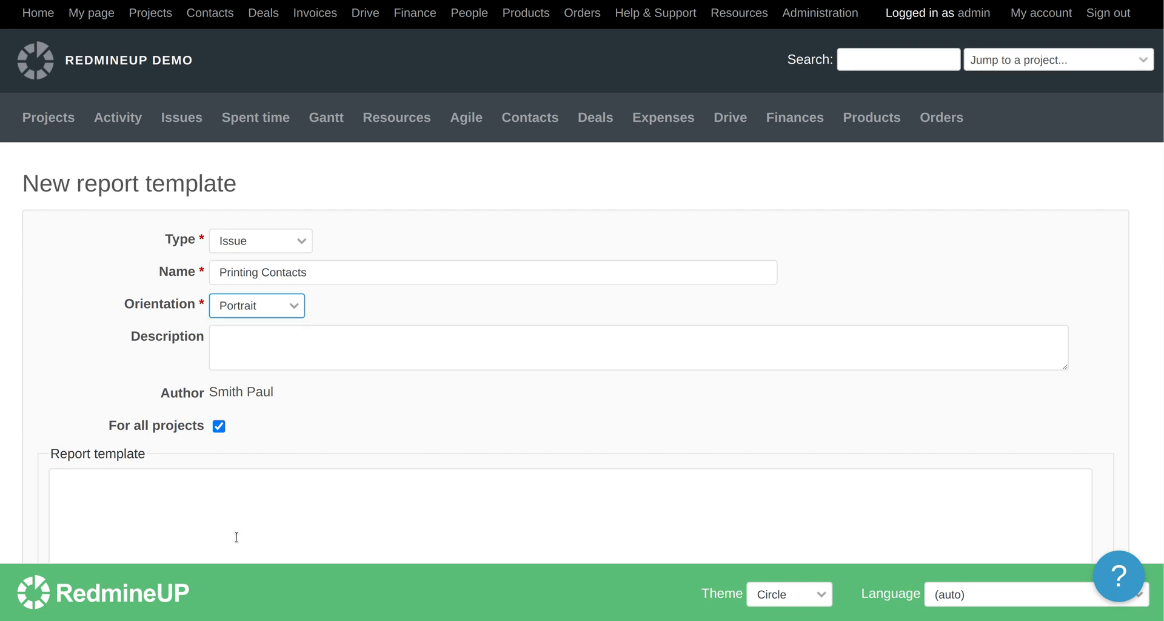
pyautogui.click(270, 530)
pyautogui.hotkey('ctrl', 'v')
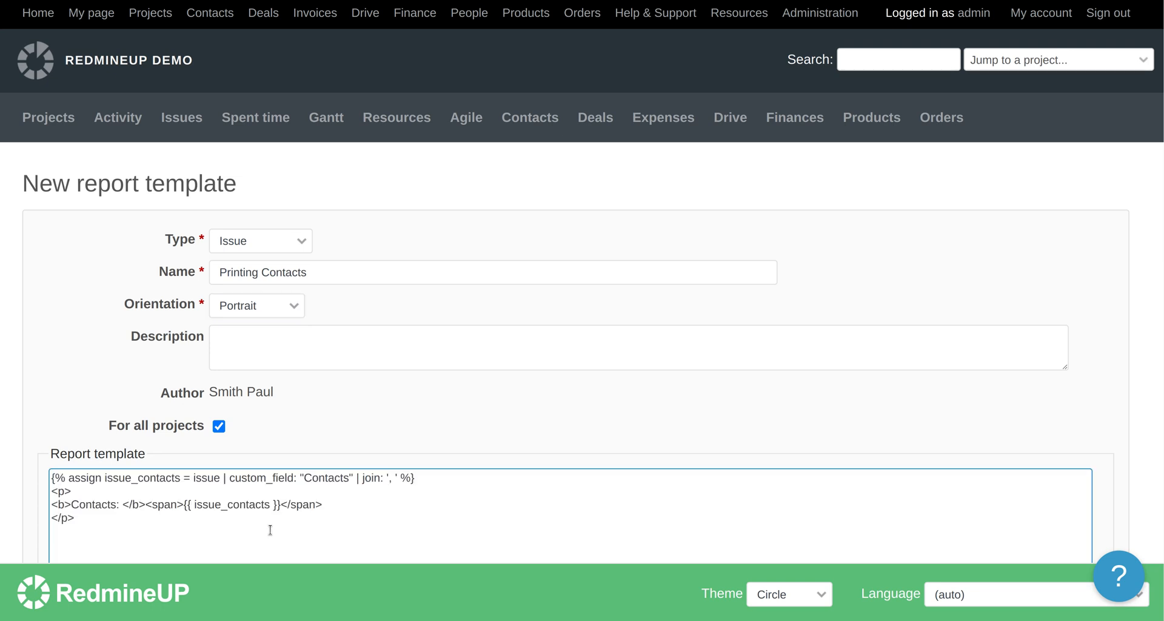
# Copy the template's name "Printing Contacts" into its description and create the report template
pyautogui.scroll(-1, 157, 497)
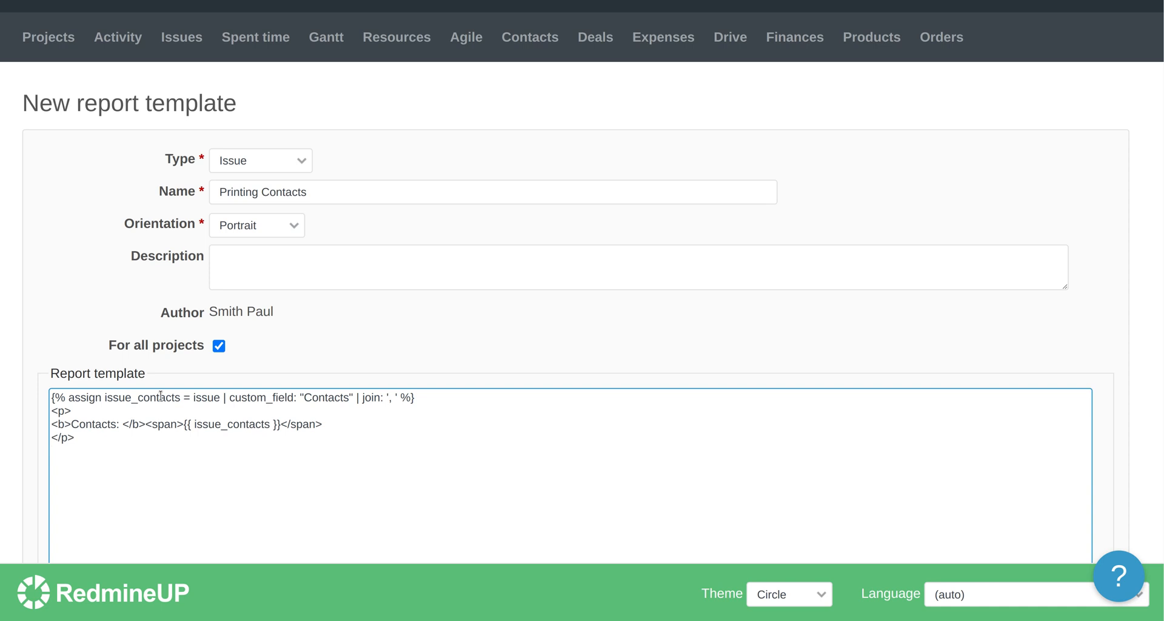
pyautogui.tripleClick(338, 194)
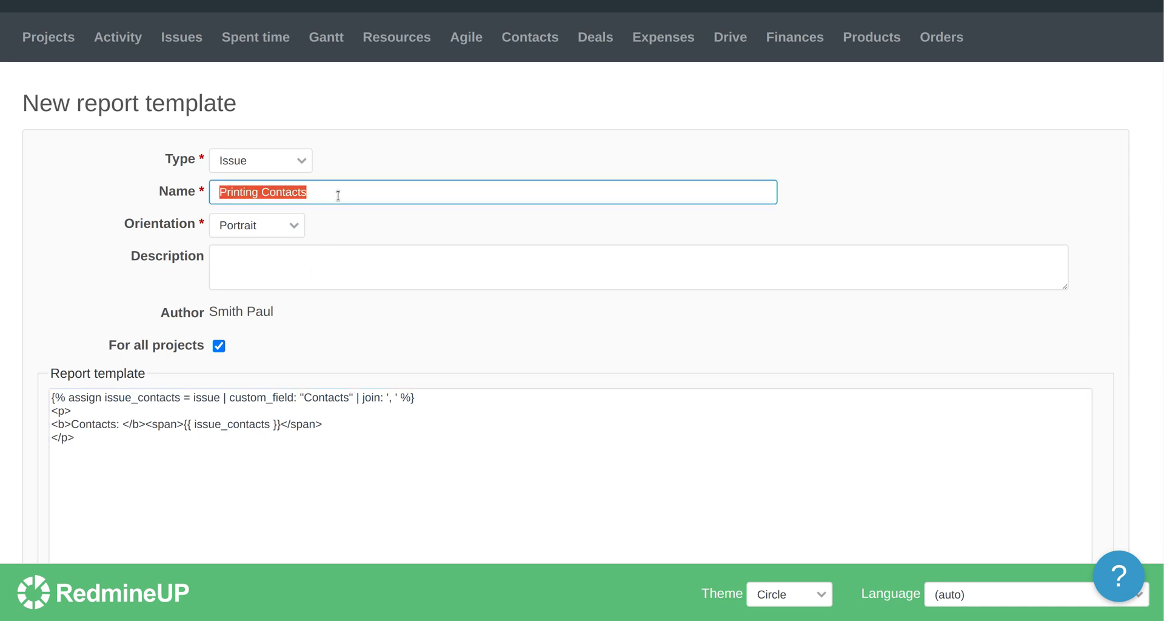
pyautogui.hotkey('ctrl', 'c')
pyautogui.click(287, 281)
pyautogui.hotkey('ctrl', 'v')
pyautogui.click(53, 332)
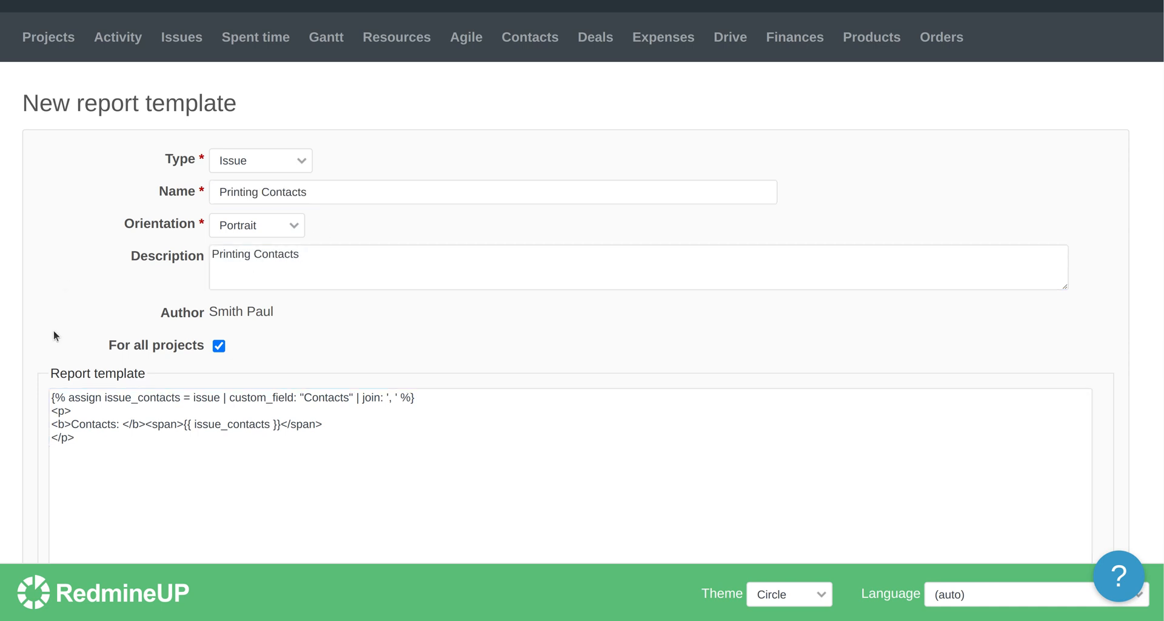
pyautogui.scroll(-10, 53, 332)
pyautogui.click(58, 475)
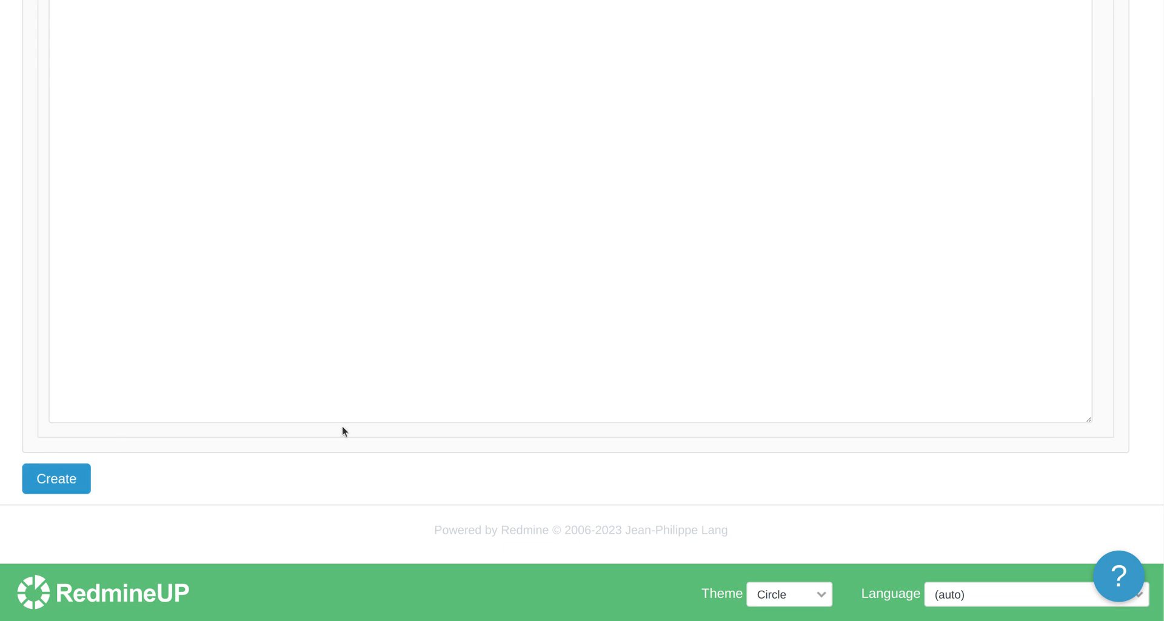
pyautogui.scroll(-2, 810, 381)
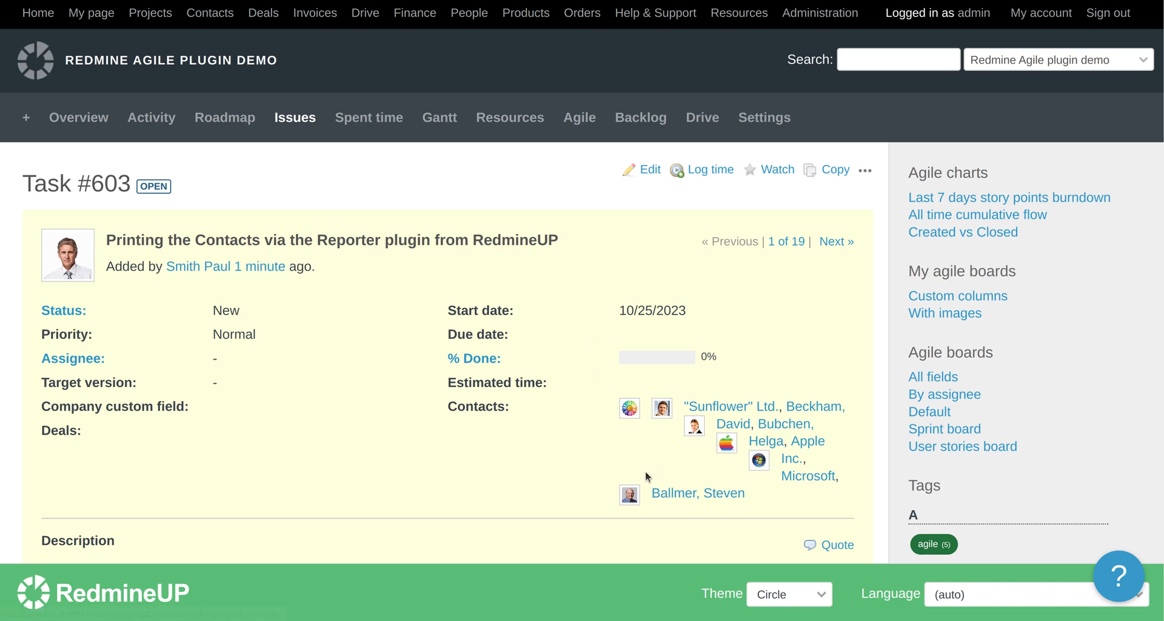
# Generate a report preview of Task #603 with the Printing Contacts template and view the whole page
pyautogui.scroll(-5, 538, 504)
pyautogui.scroll(5, 537, 504)
pyautogui.click(867, 172)
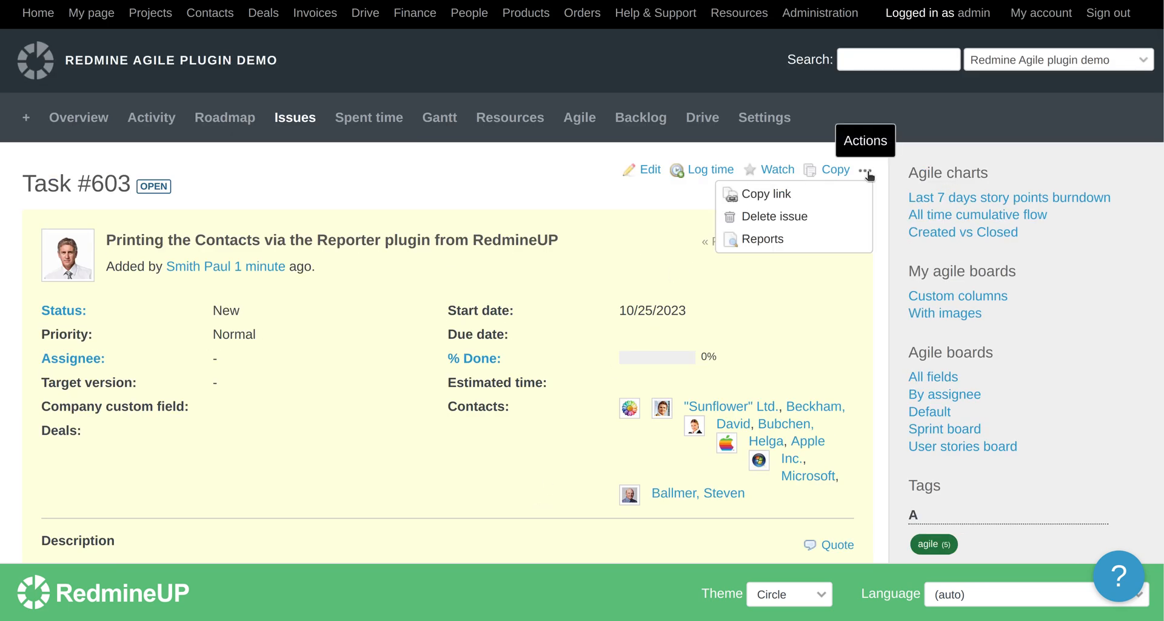
pyautogui.click(769, 238)
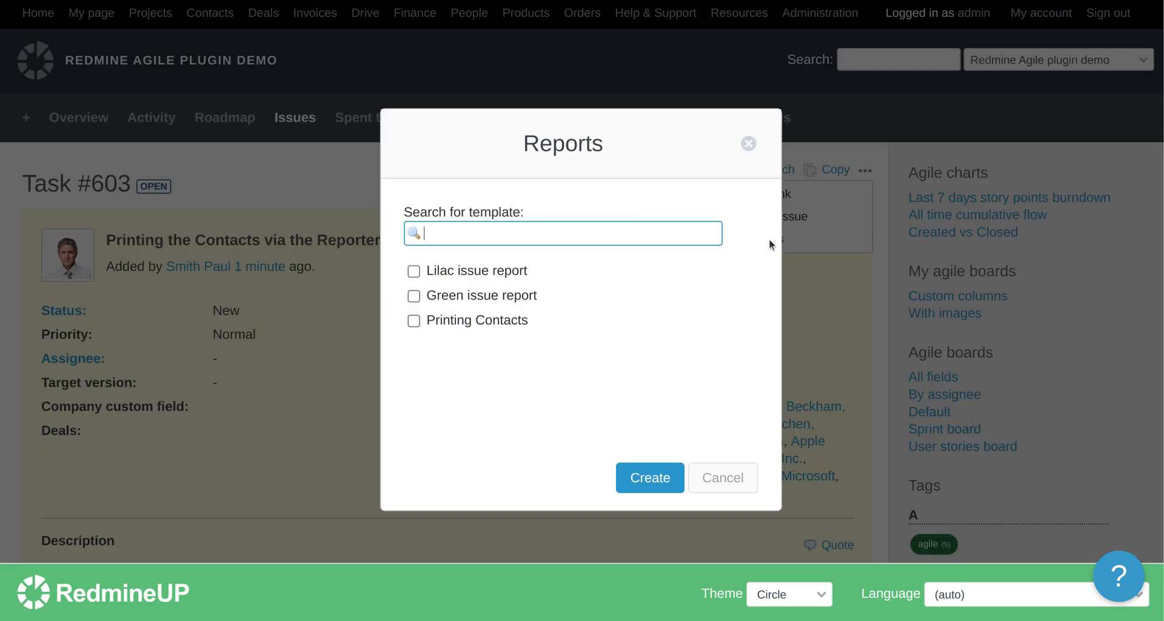
pyautogui.click(499, 322)
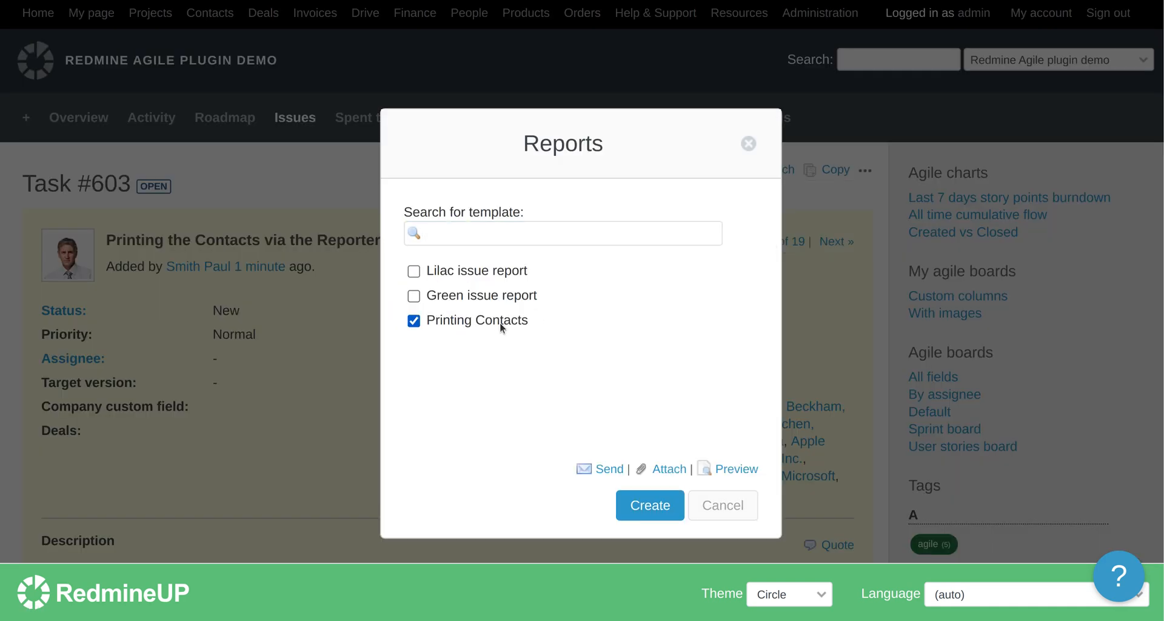
pyautogui.click(737, 470)
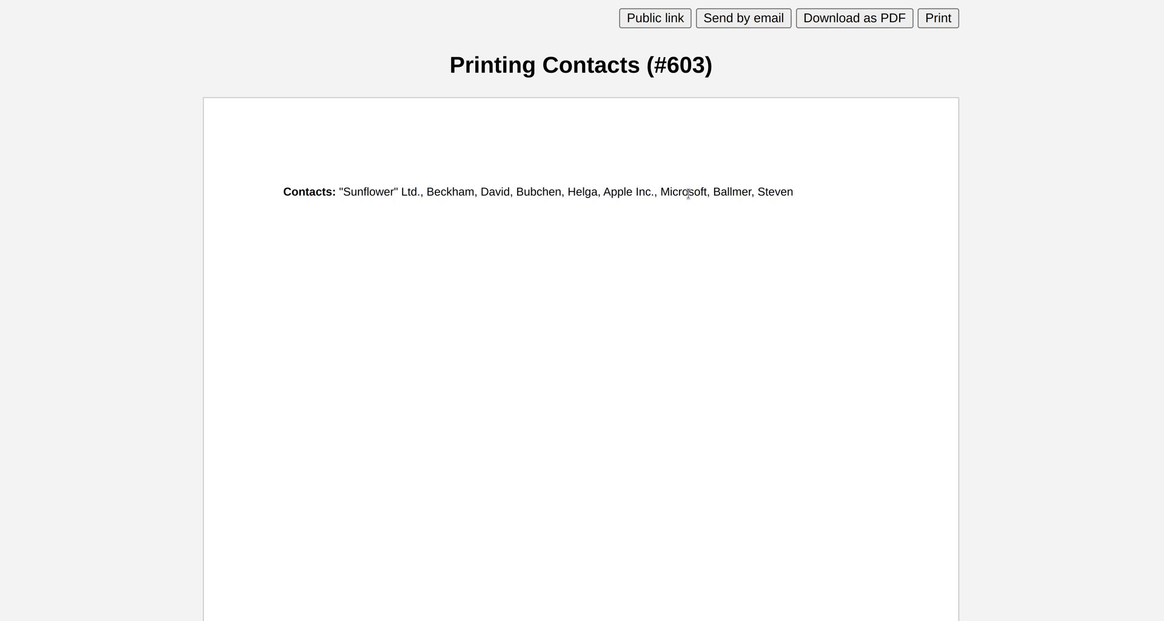
pyautogui.scroll(-3, 726, 291)
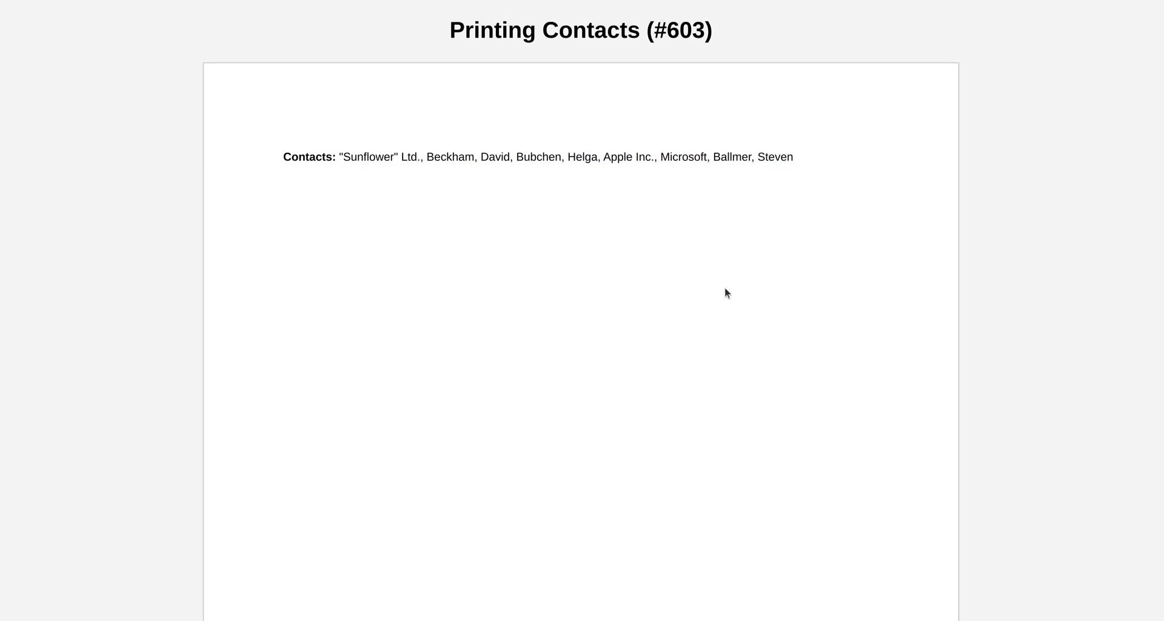
pyautogui.scroll(3, 726, 291)
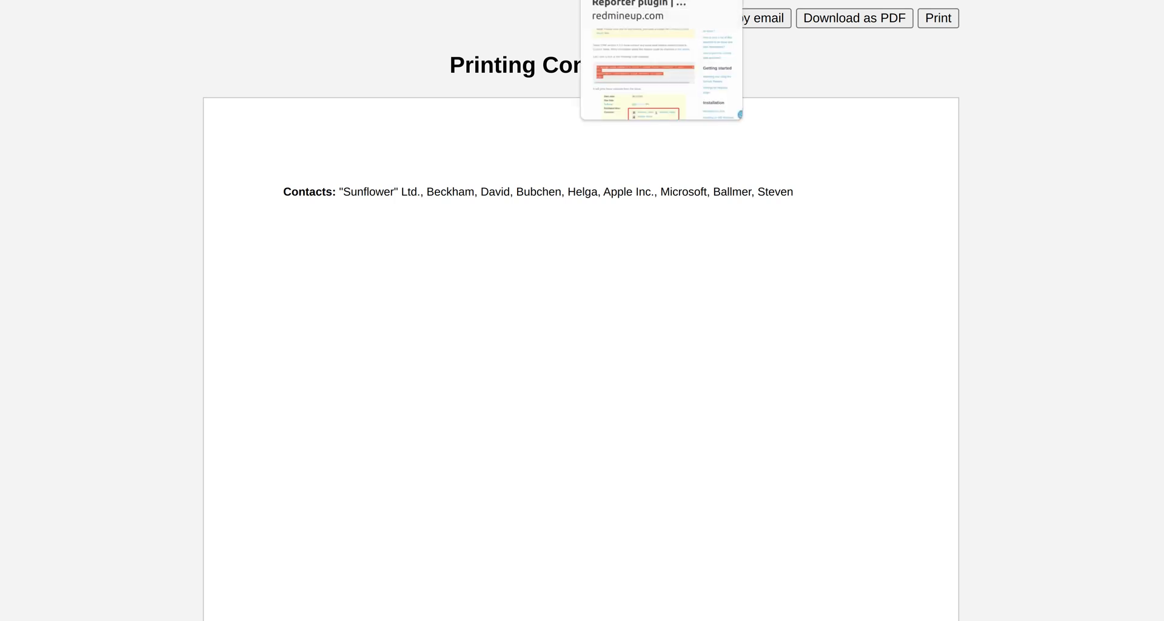
# Return to the Printing contacts documentation page and review its code example and introductory notes
pyautogui.click(643, 0)
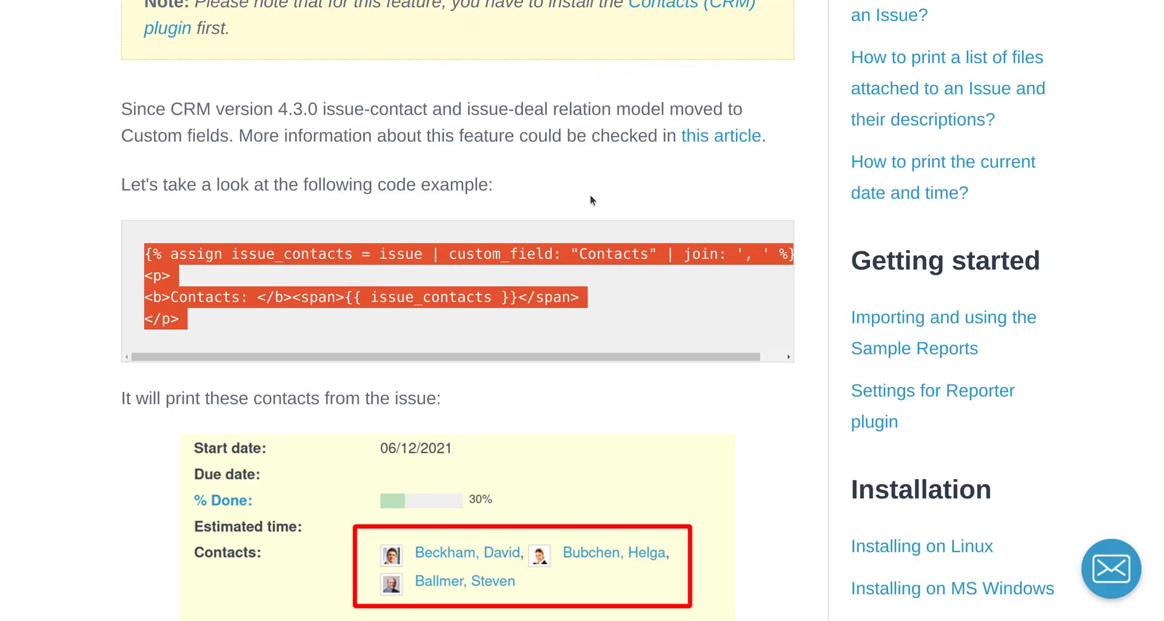
pyautogui.click(496, 284)
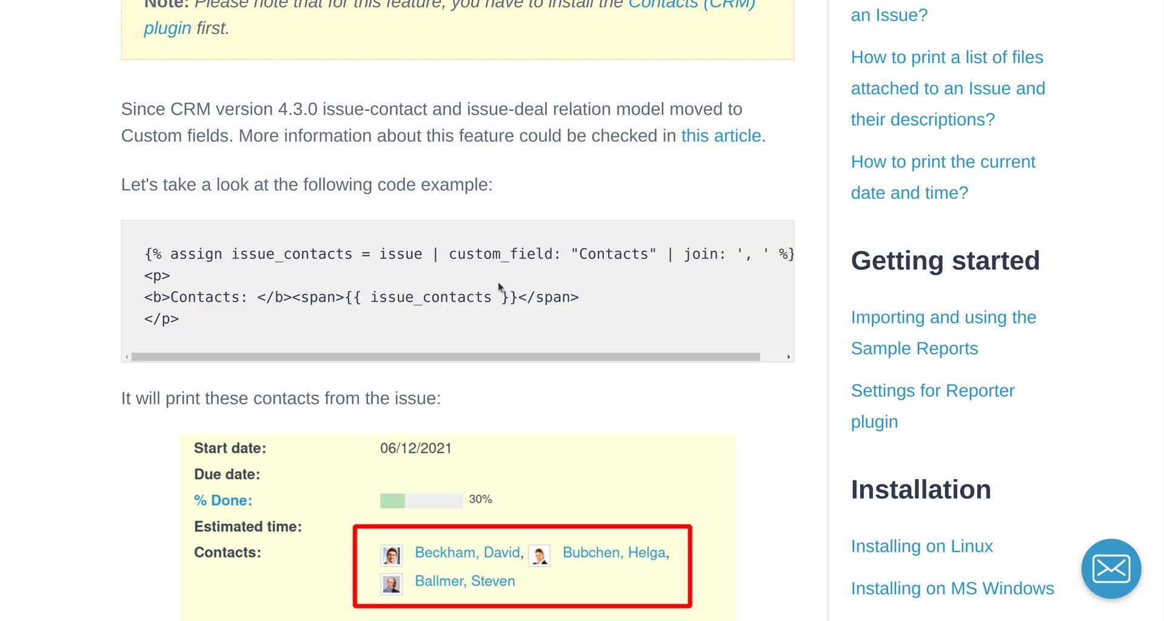
pyautogui.hscroll(1, 494, 283)
pyautogui.scroll(8, 428, 115)
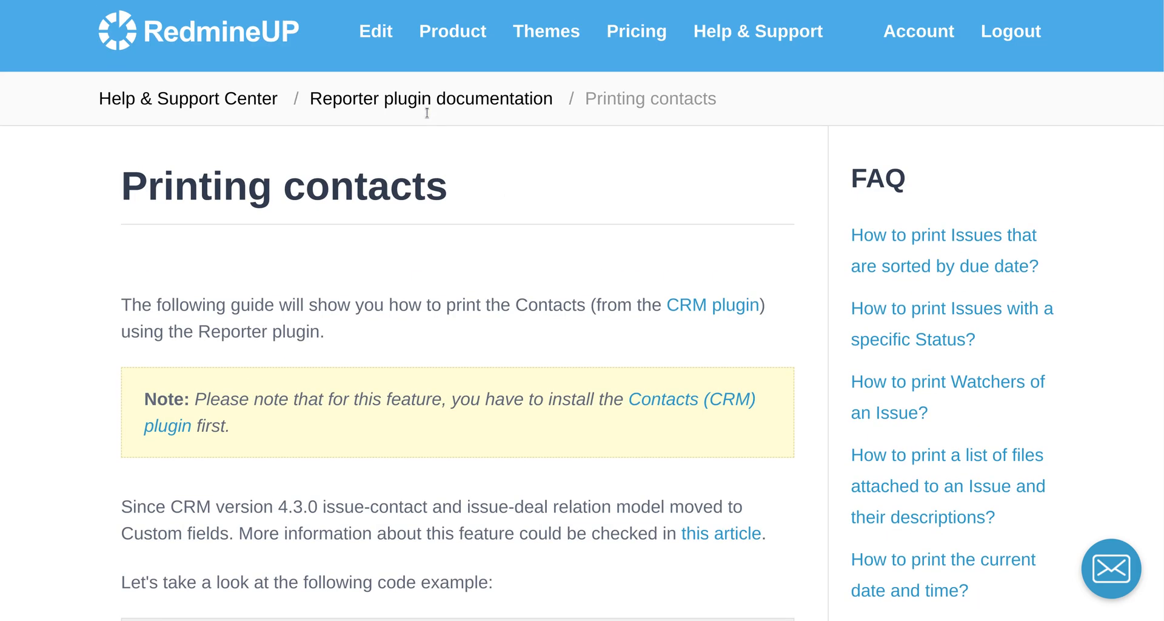
pyautogui.scroll(1, 435, 189)
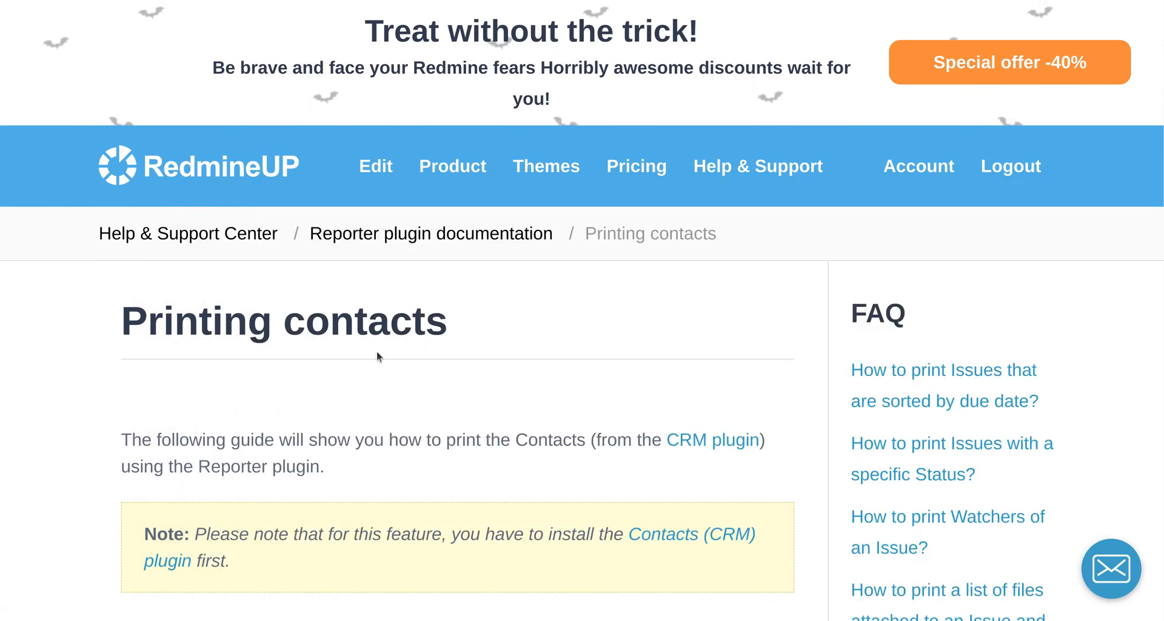
pyautogui.scroll(-2, 370, 416)
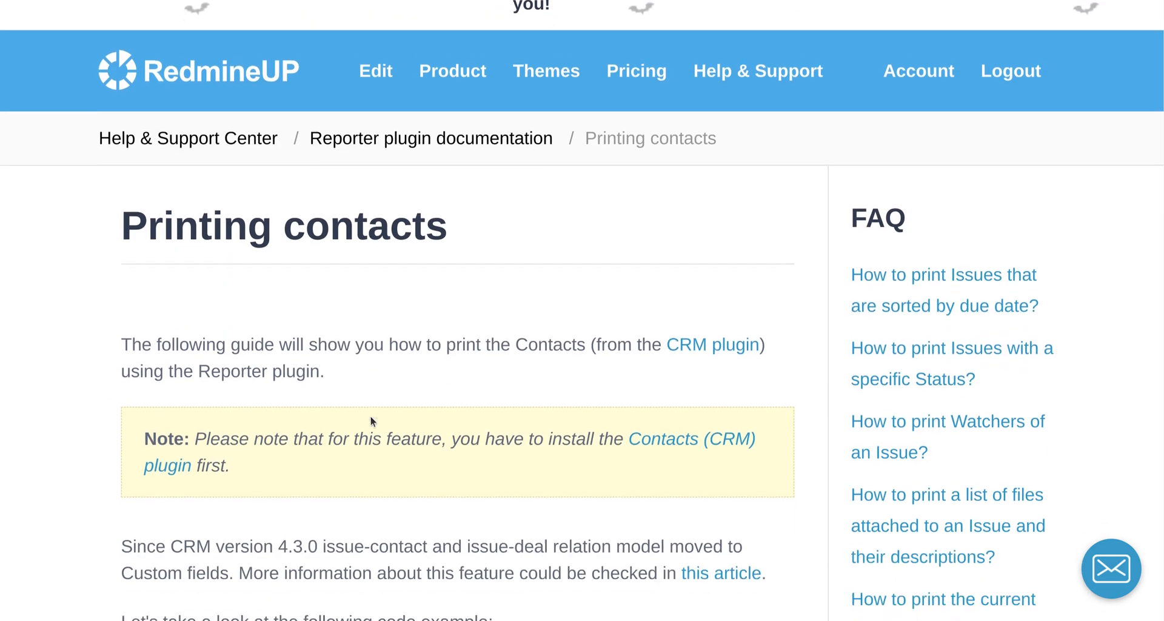